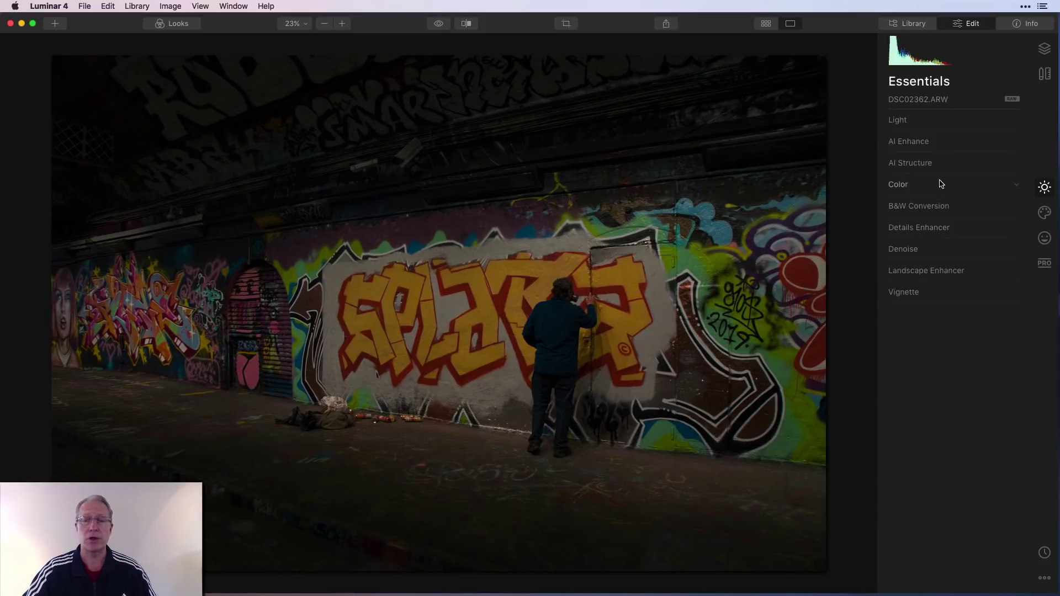
Adjust the Light settings to Exposure 1.17, Shadows 6, Temperature 2717 and Smart Contrast 42
{"action": "left_click", "coordinate": [911, 121]}
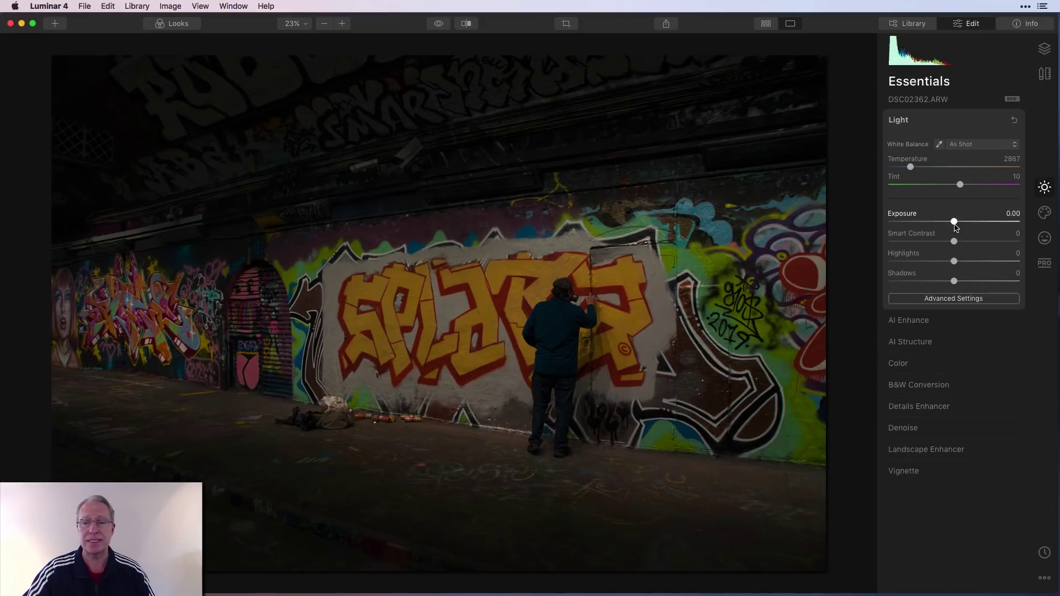
{"action": "left_click_drag", "start_coordinate": [955, 222], "coordinate": [972, 224]}
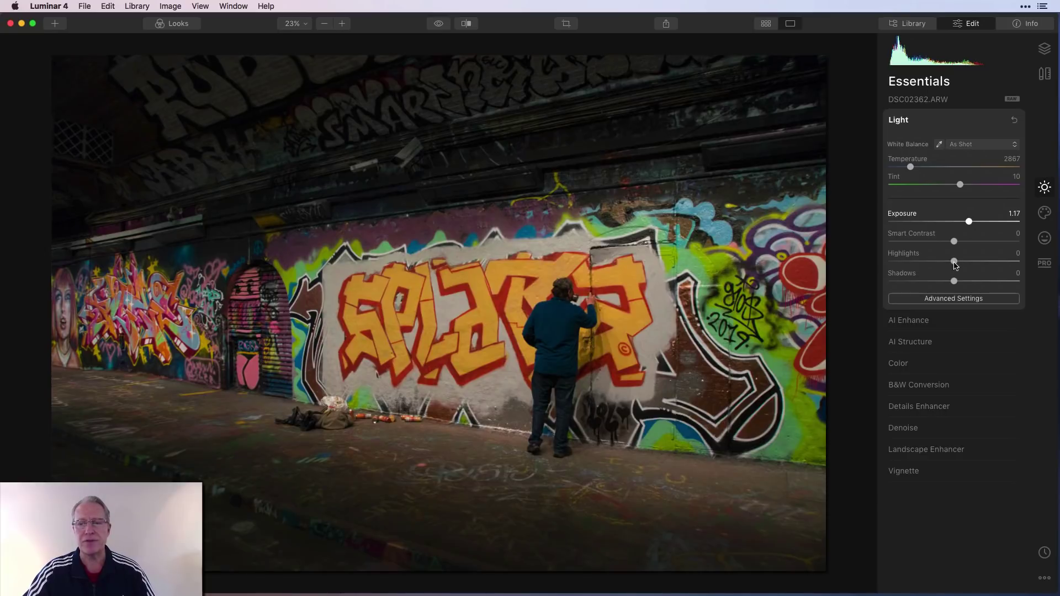
{"action": "left_click_drag", "start_coordinate": [954, 281], "coordinate": [961, 283]}
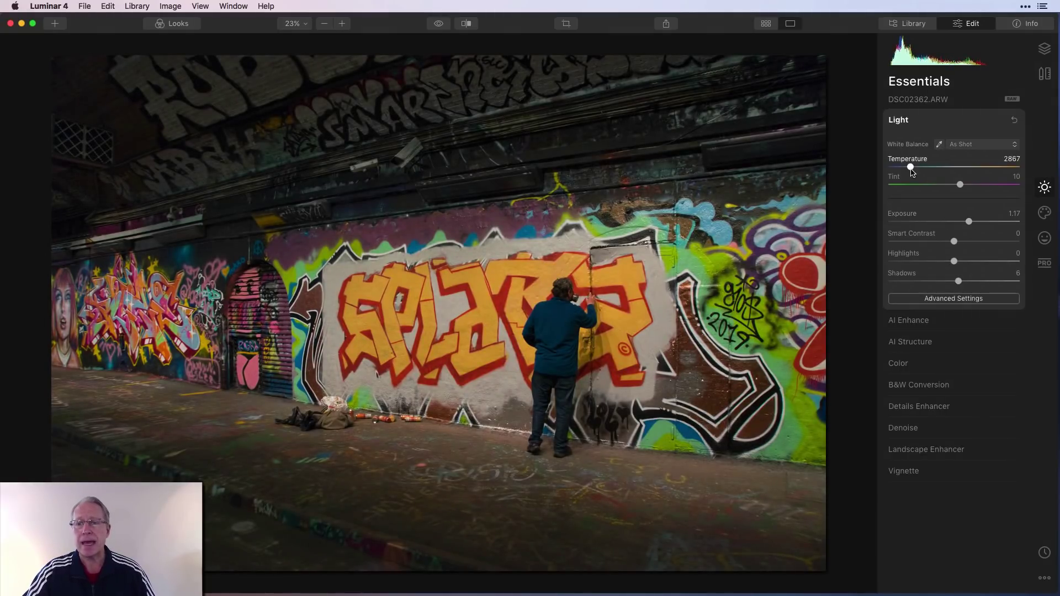
{"action": "left_click_drag", "start_coordinate": [911, 170], "coordinate": [908, 169]}
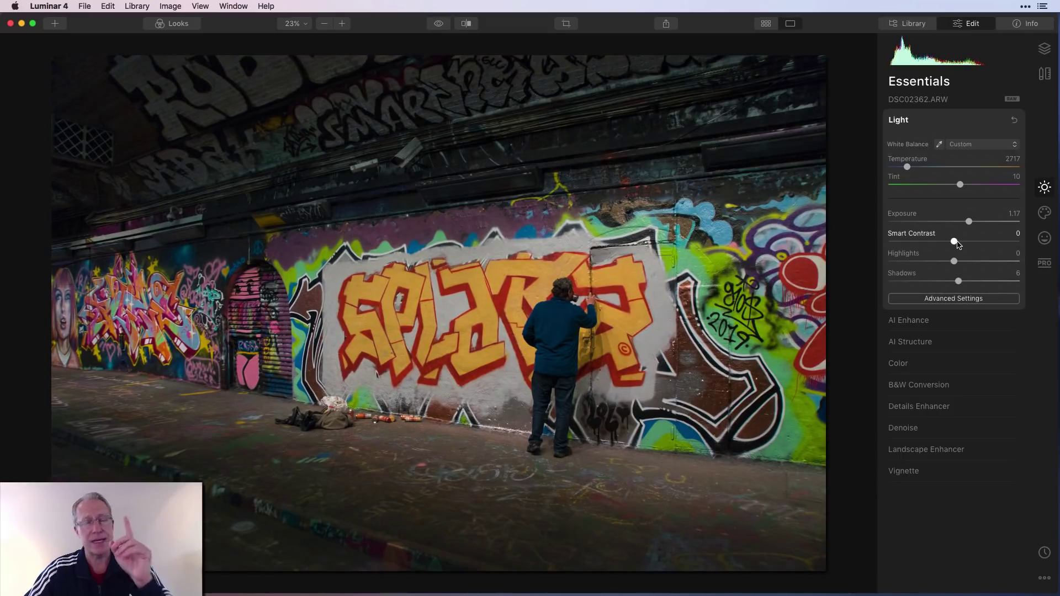
{"action": "left_click_drag", "start_coordinate": [957, 243], "coordinate": [983, 245]}
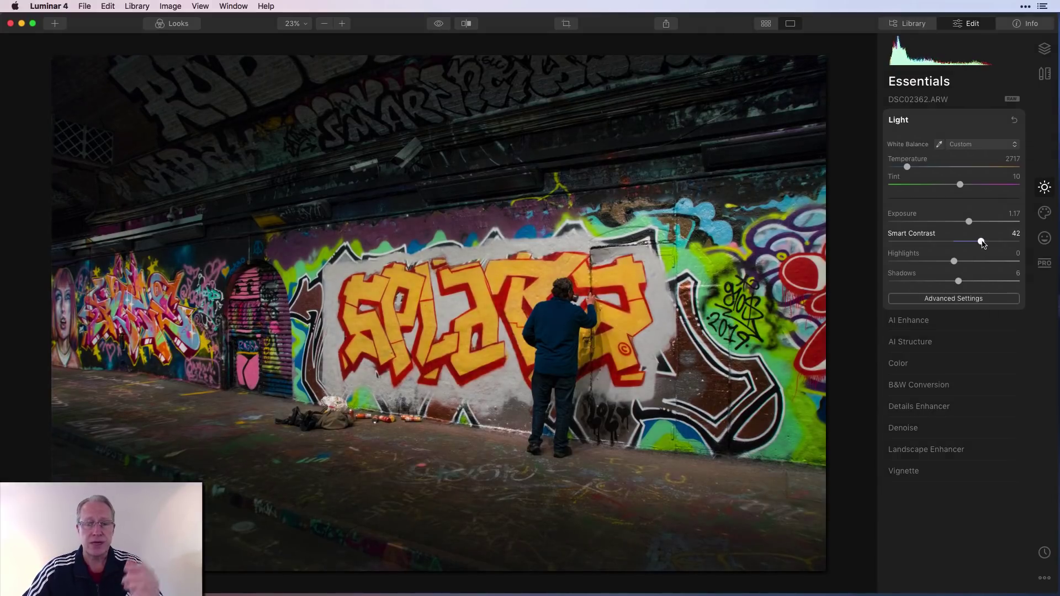
Examine the advanced Light settings and compare the adjusted photo with the original
{"action": "left_click", "coordinate": [951, 301]}
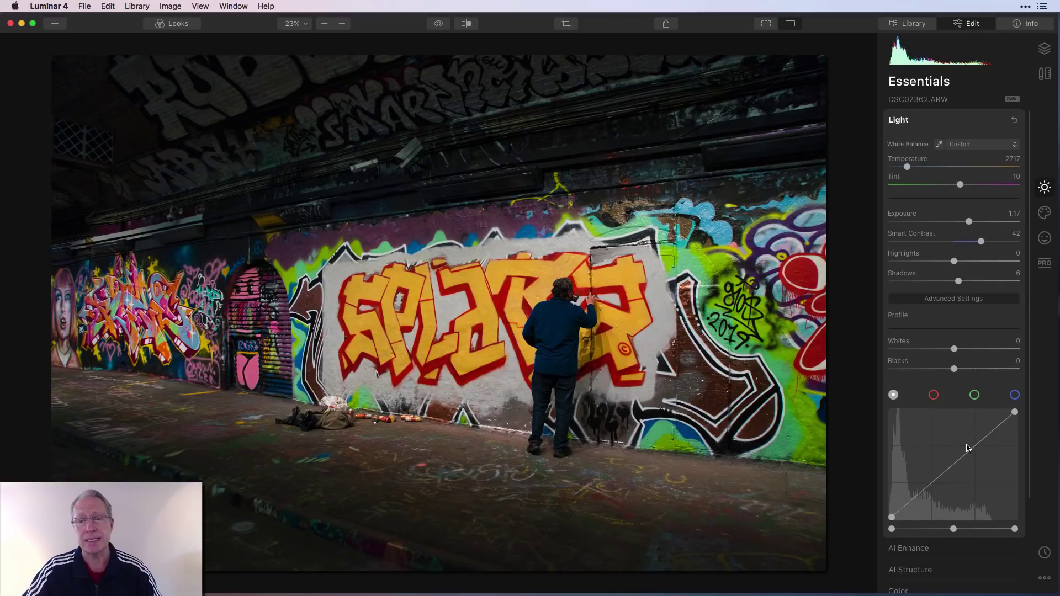
{"action": "left_click", "coordinate": [964, 301]}
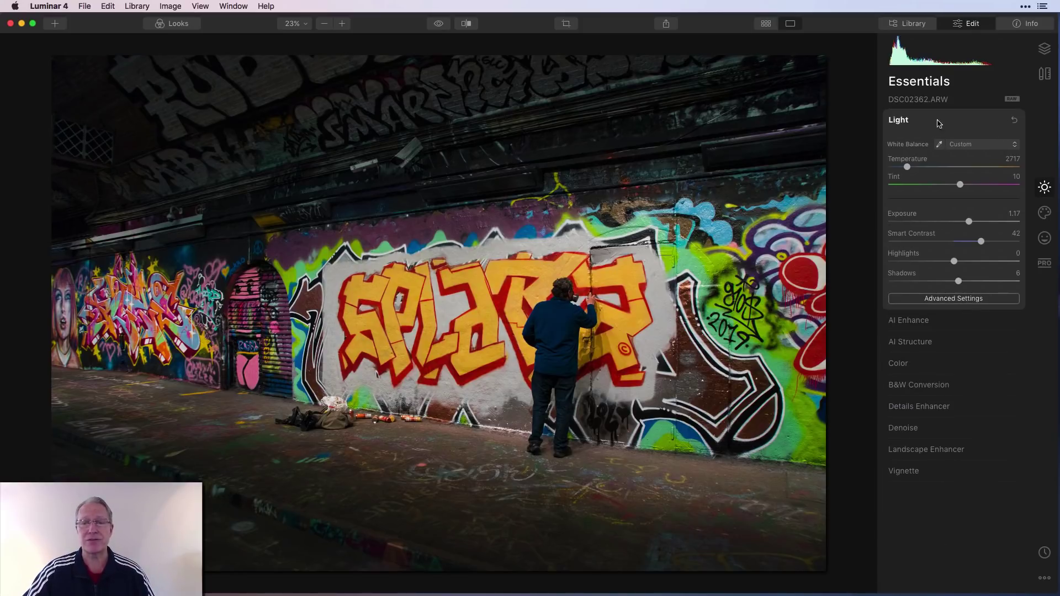
{"action": "left_click", "coordinate": [437, 25]}
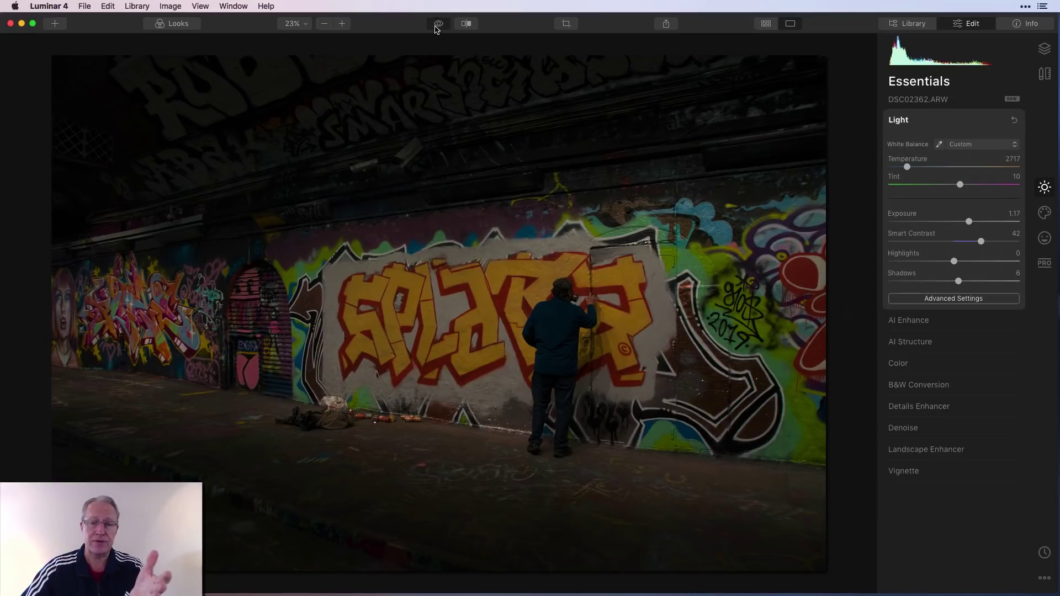
{"action": "left_click", "coordinate": [437, 25]}
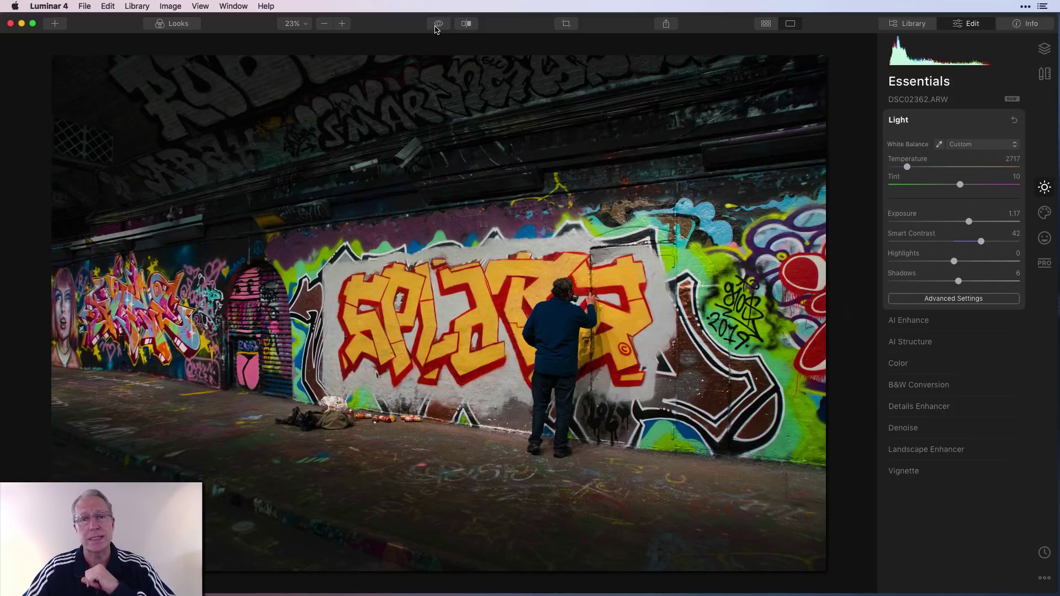
{"action": "left_click", "coordinate": [438, 25]}
Set AI Accent to 70 in AI Enhance and compare the photo with the effect off and on
{"action": "left_click", "coordinate": [933, 141]}
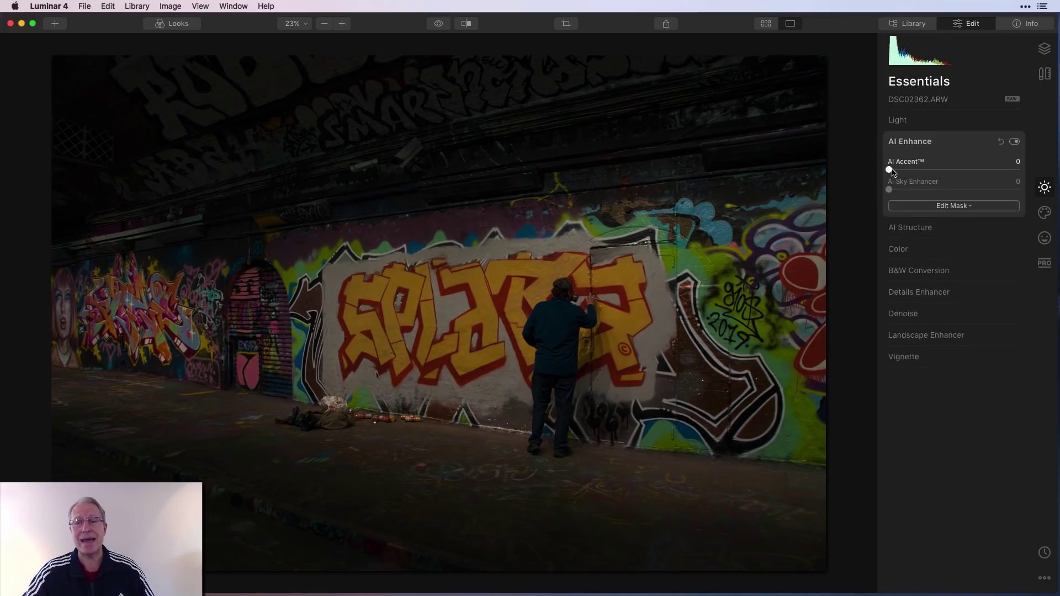
{"action": "left_click_drag", "start_coordinate": [890, 170], "coordinate": [986, 164]}
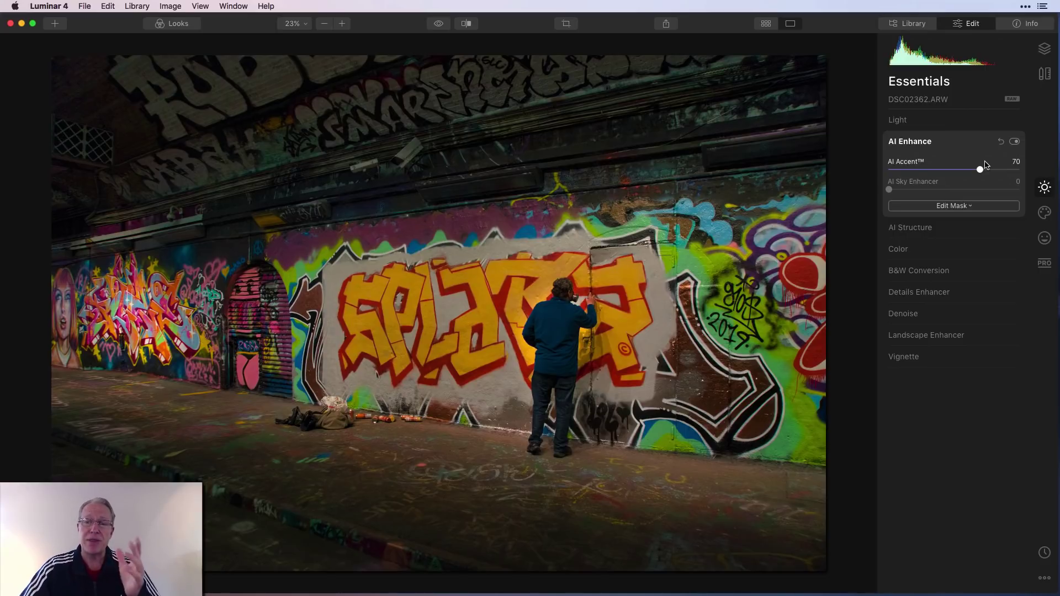
{"action": "left_click", "coordinate": [1014, 142]}
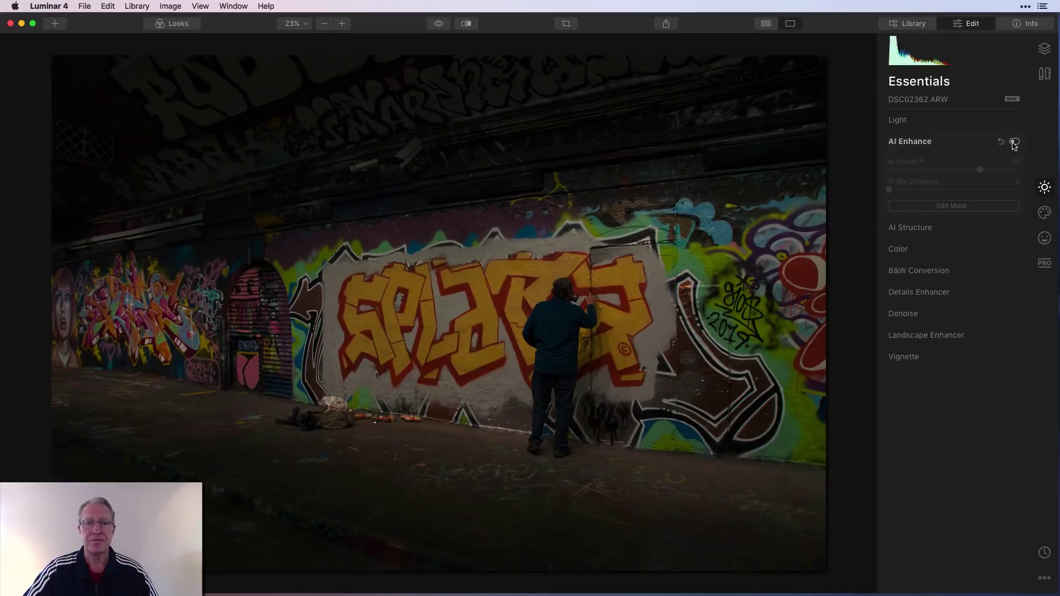
{"action": "left_click", "coordinate": [1015, 142]}
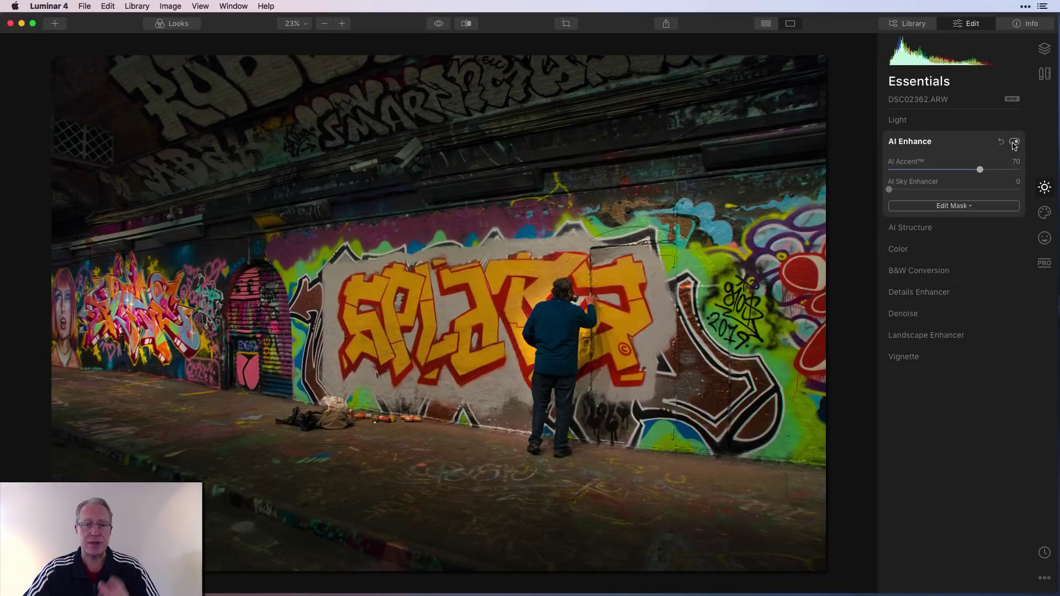
Try a white balance Temperature of 2647 in the Light settings and reset it
{"action": "left_click", "coordinate": [952, 120]}
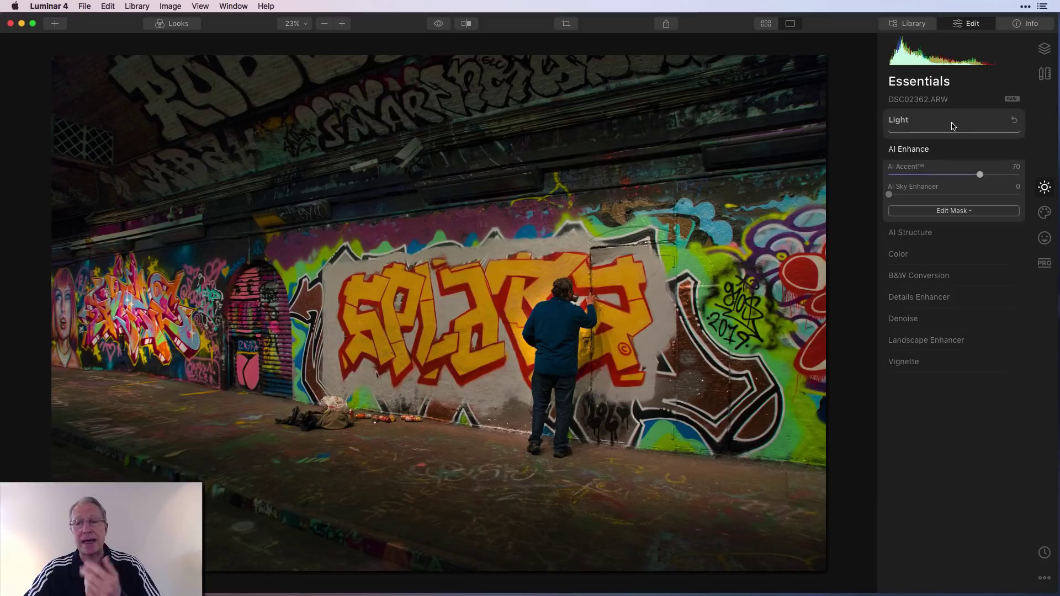
{"action": "left_click_drag", "start_coordinate": [907, 169], "coordinate": [904, 169]}
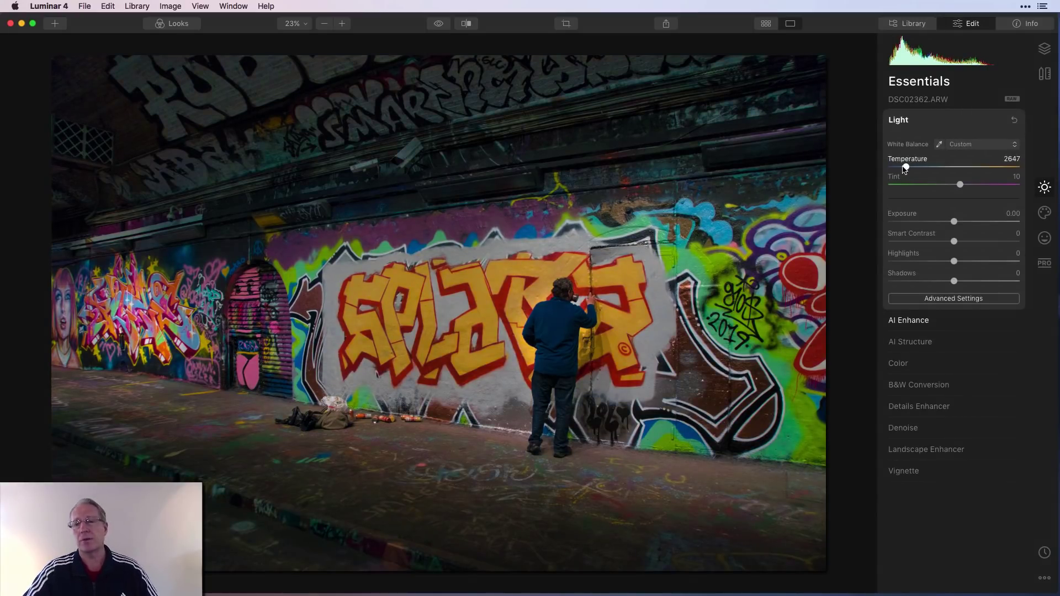
{"action": "double_click", "coordinate": [904, 168]}
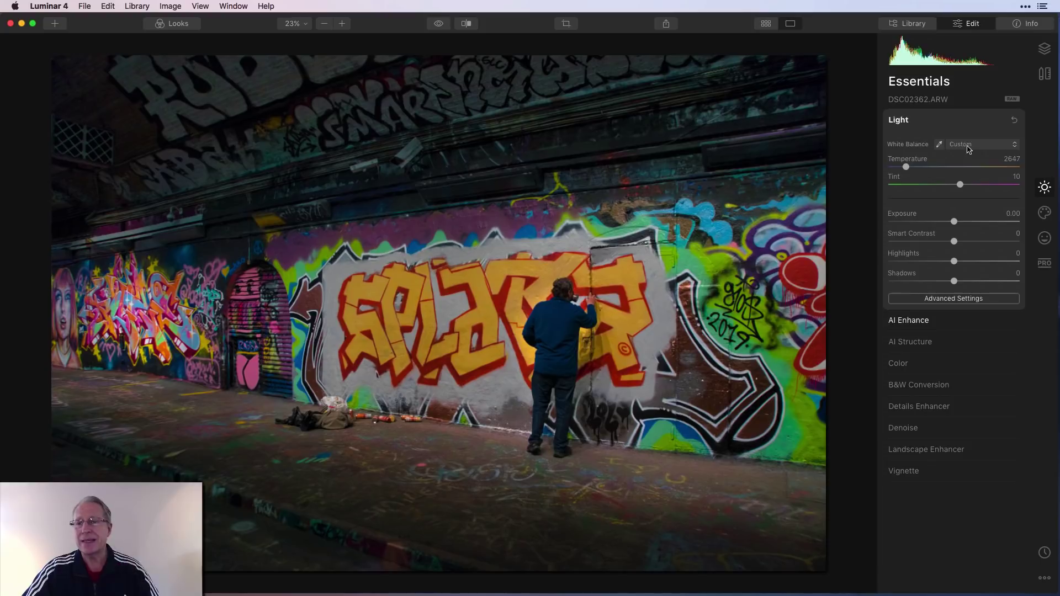
{"action": "left_click", "coordinate": [937, 120]}
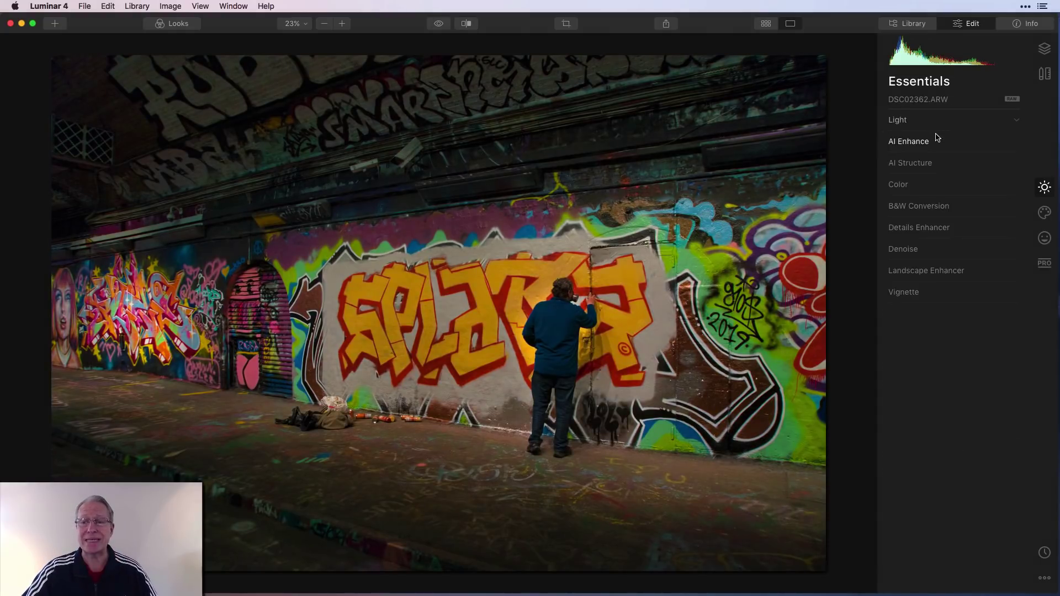
{"action": "left_click", "coordinate": [938, 141]}
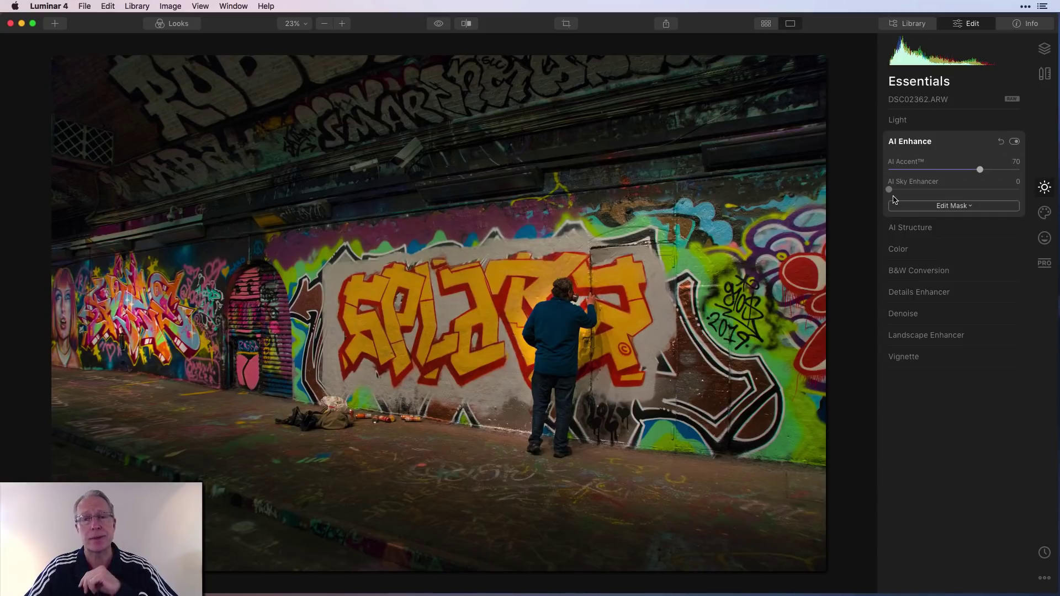
{"action": "left_click", "coordinate": [939, 142]}
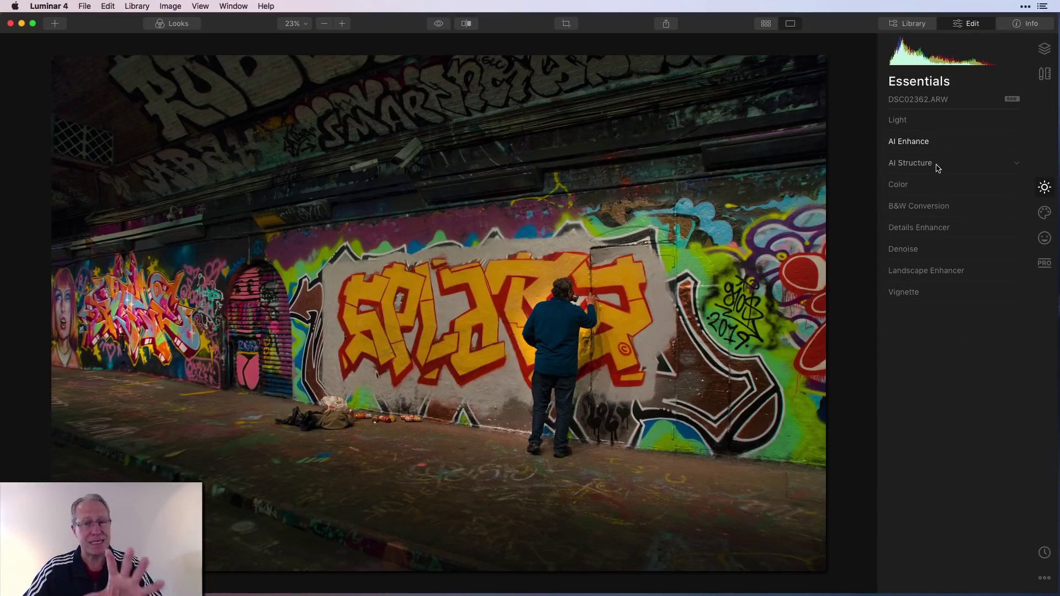
Try AI Structure with Amount 48 and Boost 43, comparing the photo with the effect off and on
{"action": "left_click", "coordinate": [937, 164]}
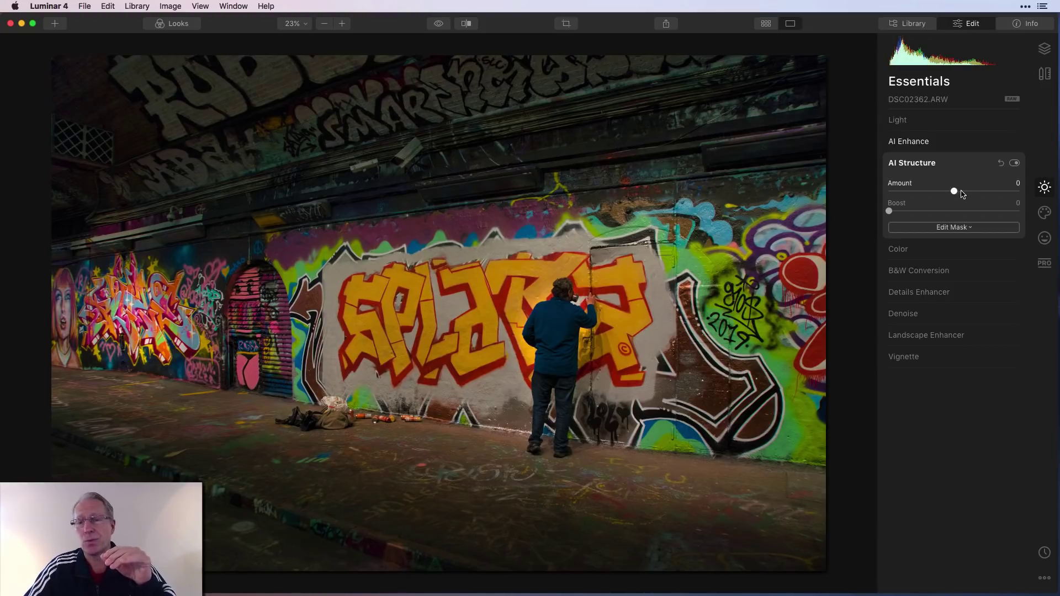
{"action": "left_click_drag", "start_coordinate": [962, 191], "coordinate": [986, 192]}
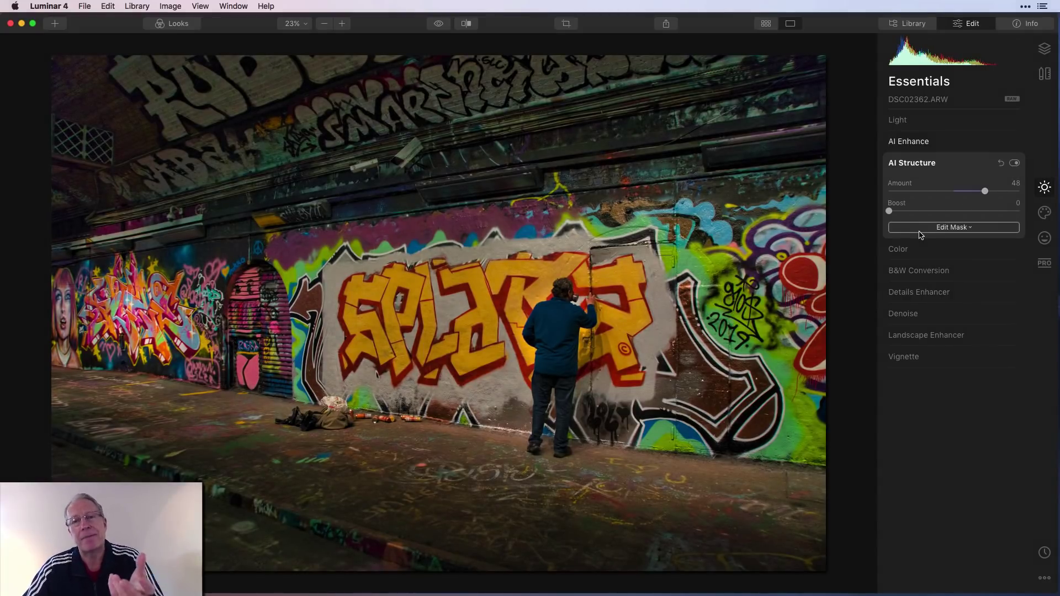
{"action": "left_click_drag", "start_coordinate": [889, 211], "coordinate": [948, 214]}
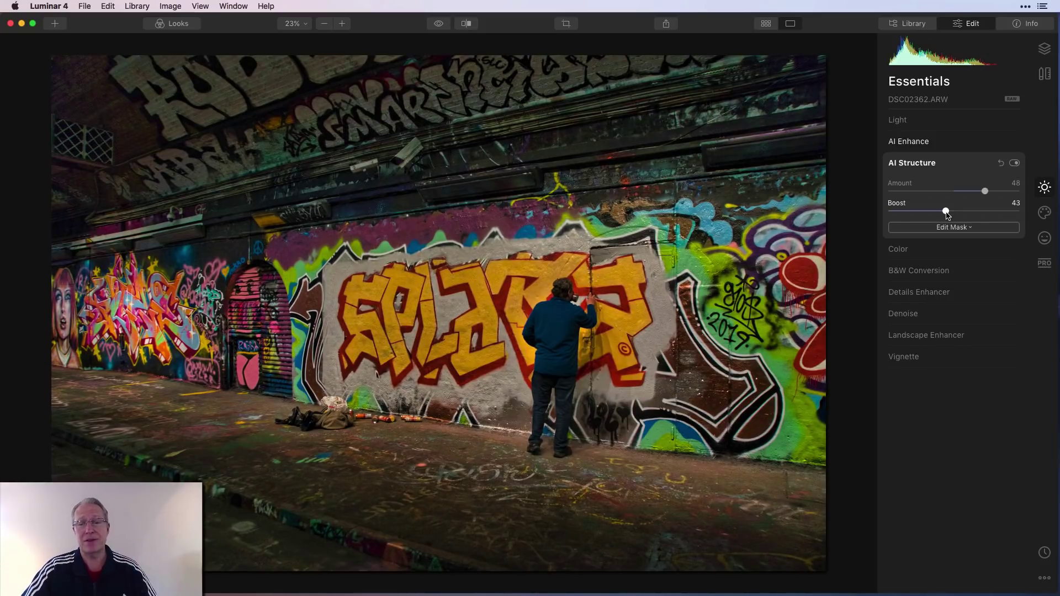
{"action": "left_click", "coordinate": [1014, 163]}
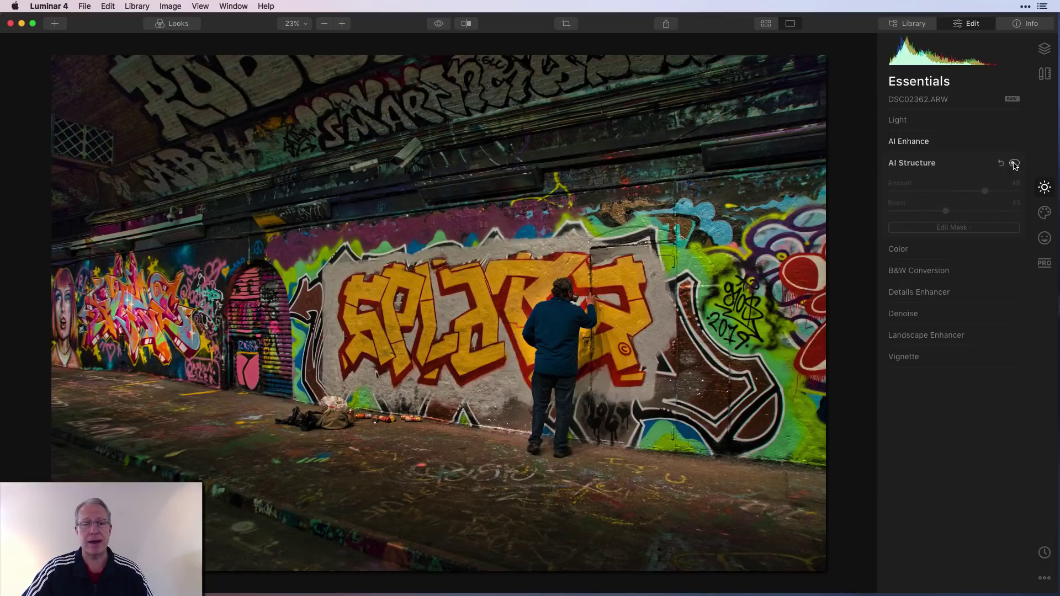
{"action": "left_click", "coordinate": [1015, 164]}
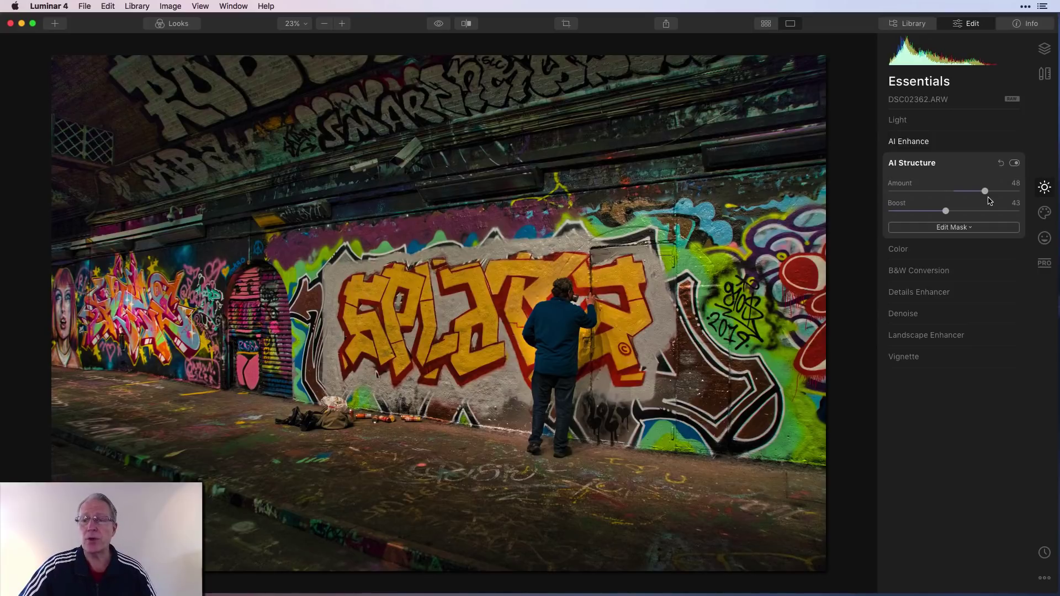
Try AI Structure with Amount -76 and an oval radial mask centred on the painter
{"action": "left_click_drag", "start_coordinate": [985, 191], "coordinate": [904, 193]}
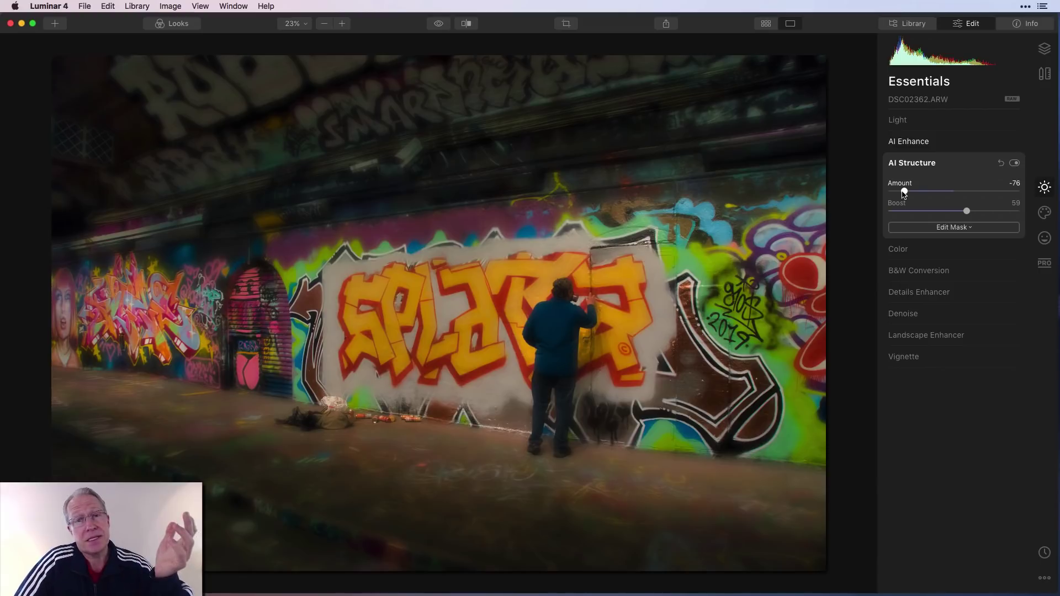
{"action": "left_click", "coordinate": [939, 227]}
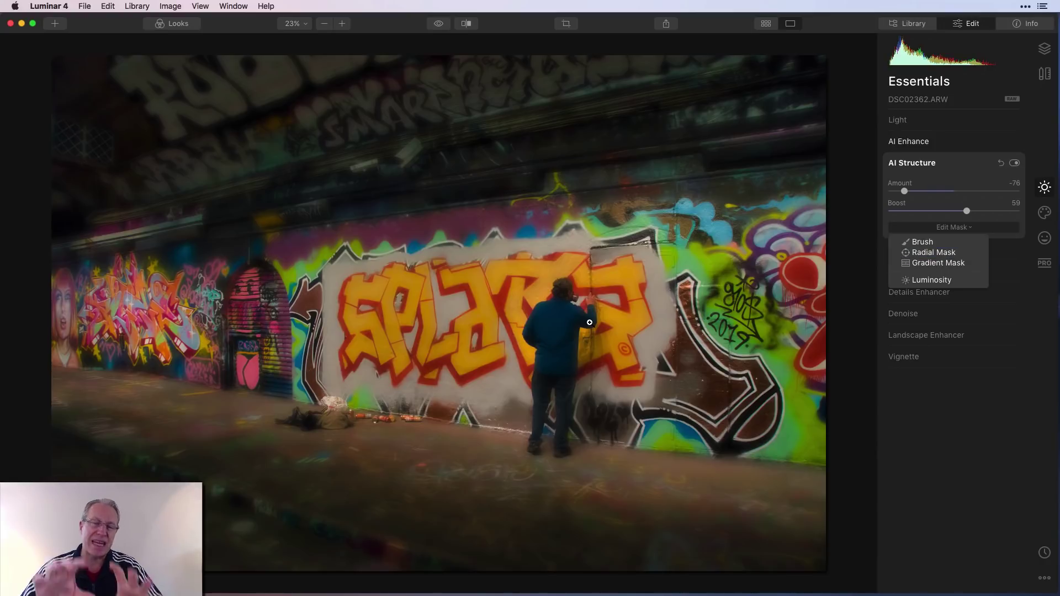
{"action": "key", "text": "Down"}
{"action": "key", "text": "Down"}
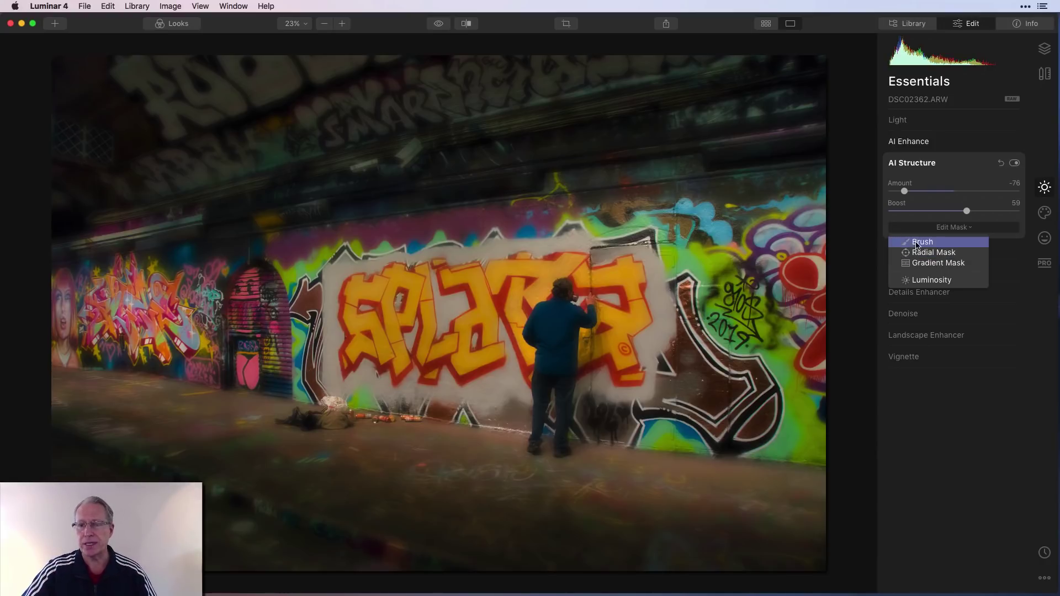
{"action": "key", "text": "Return"}
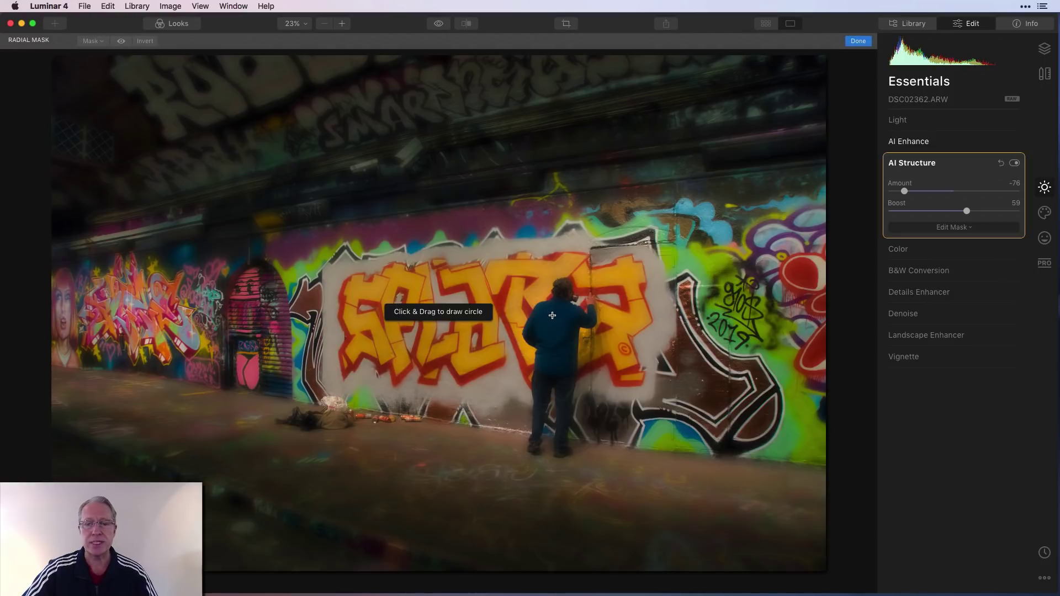
{"action": "left_click_drag", "start_coordinate": [552, 316], "coordinate": [574, 415]}
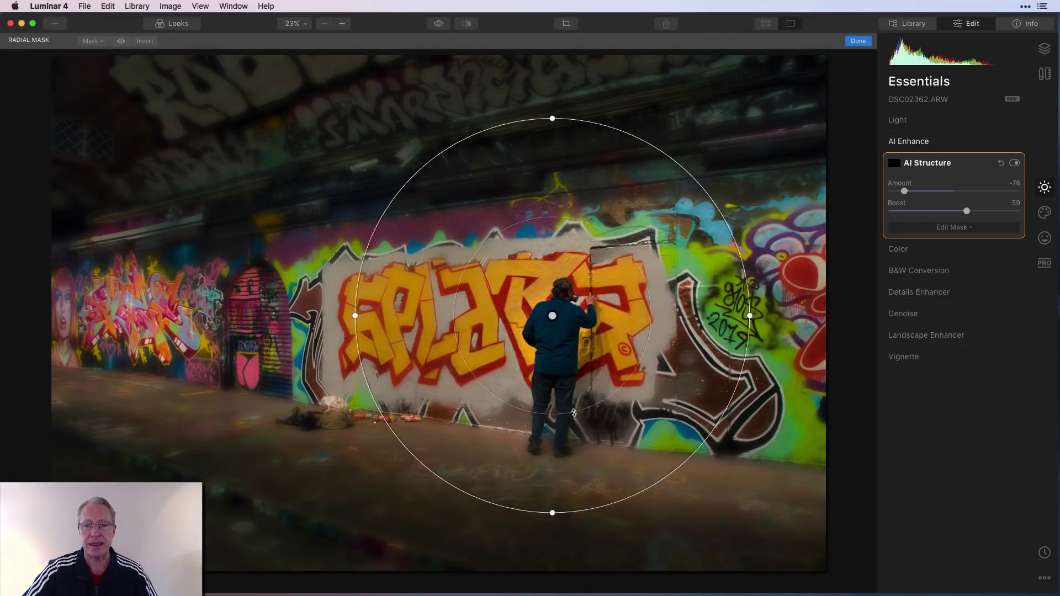
{"action": "left_click_drag", "start_coordinate": [559, 112], "coordinate": [555, 175]}
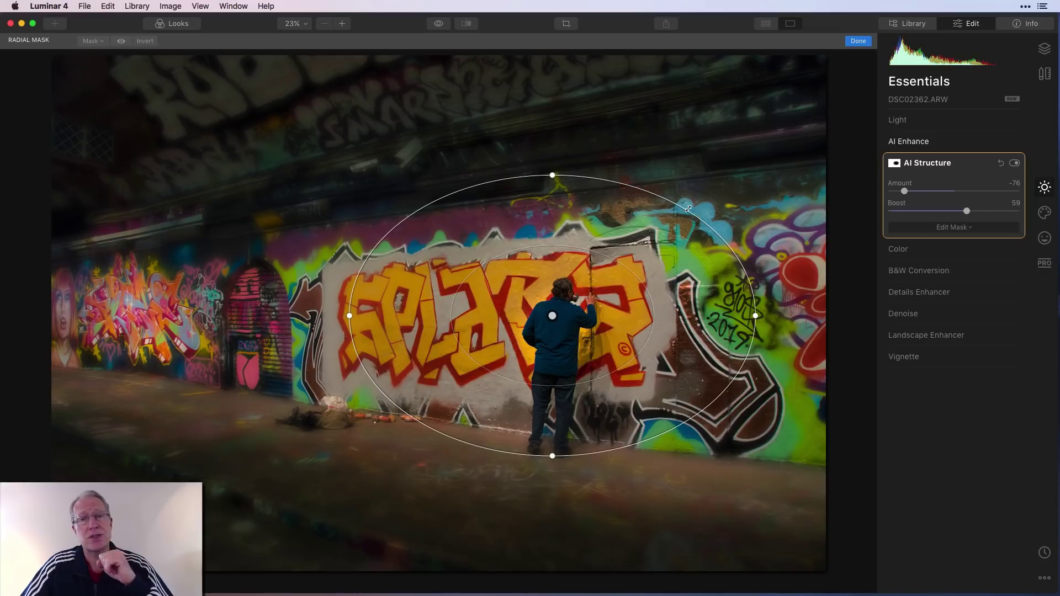
{"action": "left_click", "coordinate": [971, 164]}
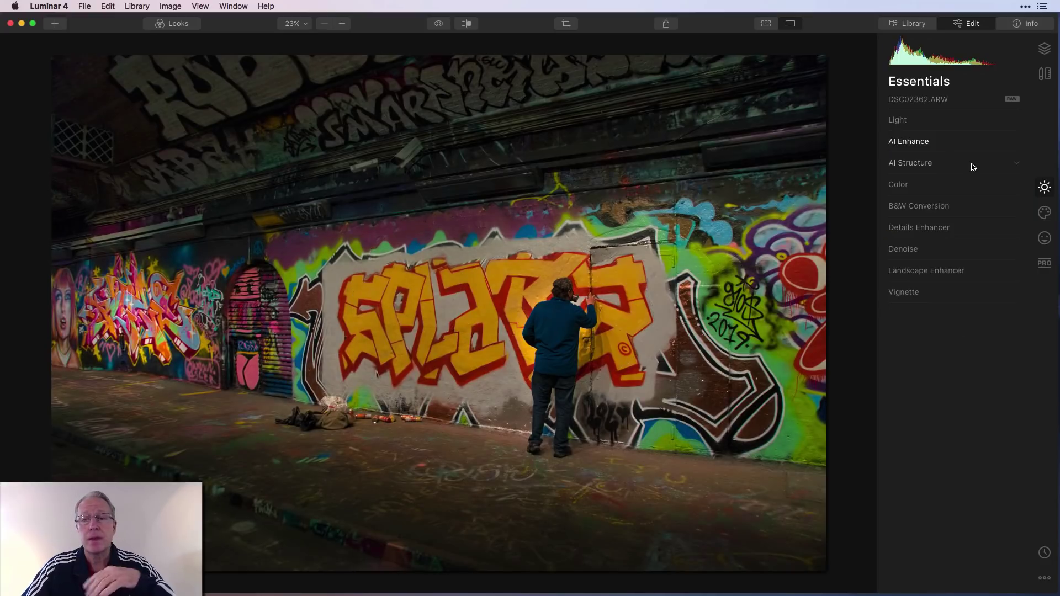
Try a Color Saturation of 50, reset it, and set Vibrance to 53
{"action": "left_click", "coordinate": [913, 189]}
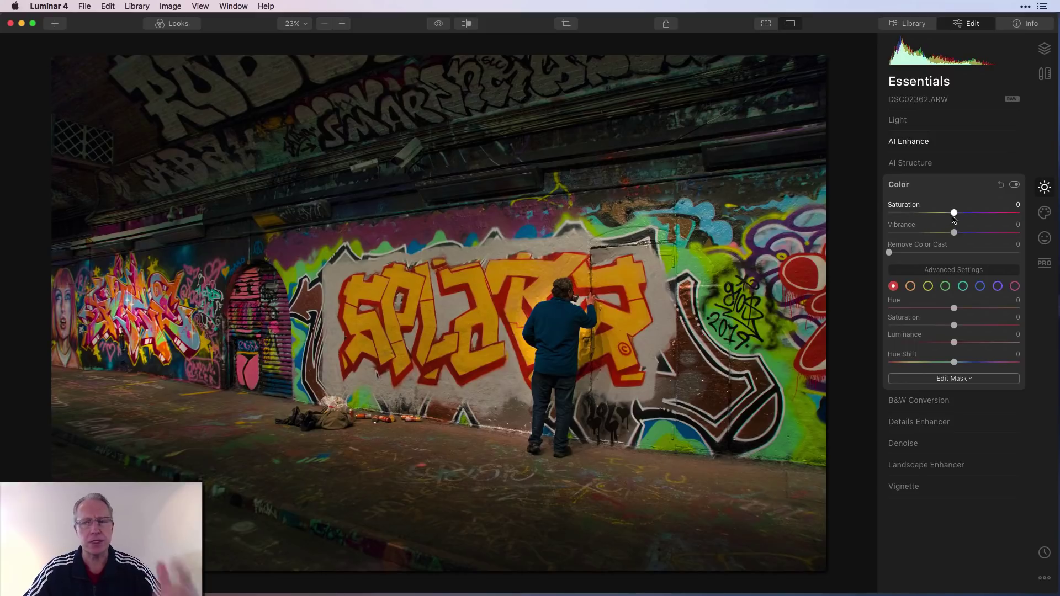
{"action": "left_click_drag", "start_coordinate": [954, 213], "coordinate": [989, 215]}
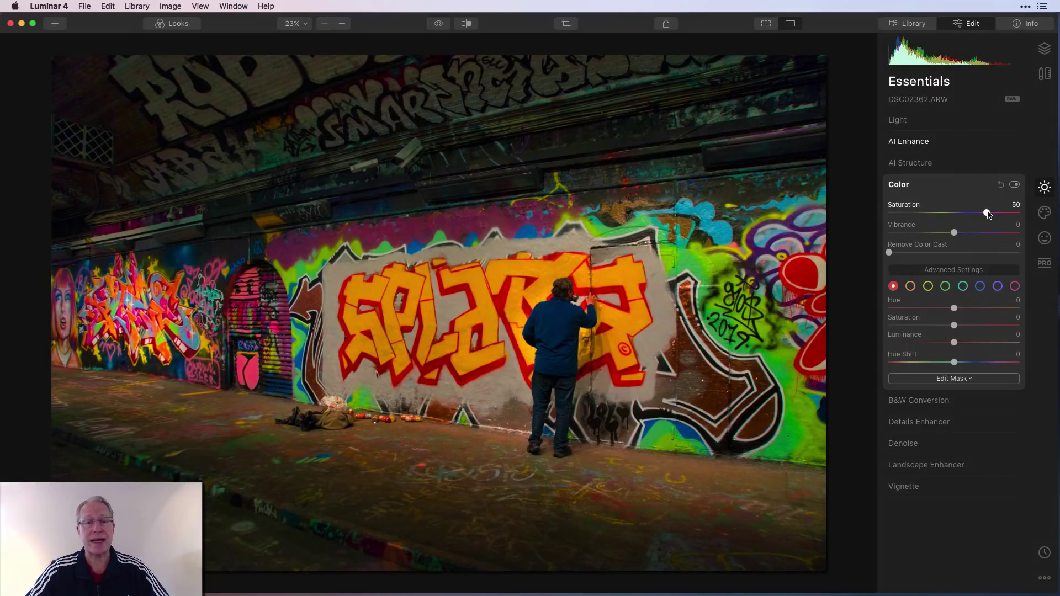
{"action": "double_click", "coordinate": [910, 207]}
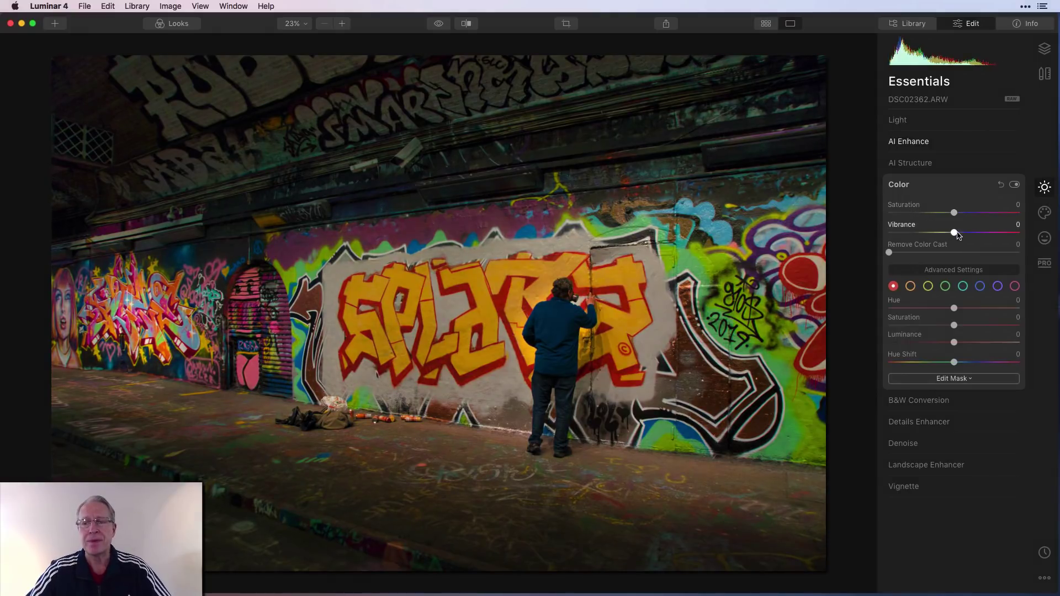
{"action": "left_click_drag", "start_coordinate": [955, 233], "coordinate": [989, 235]}
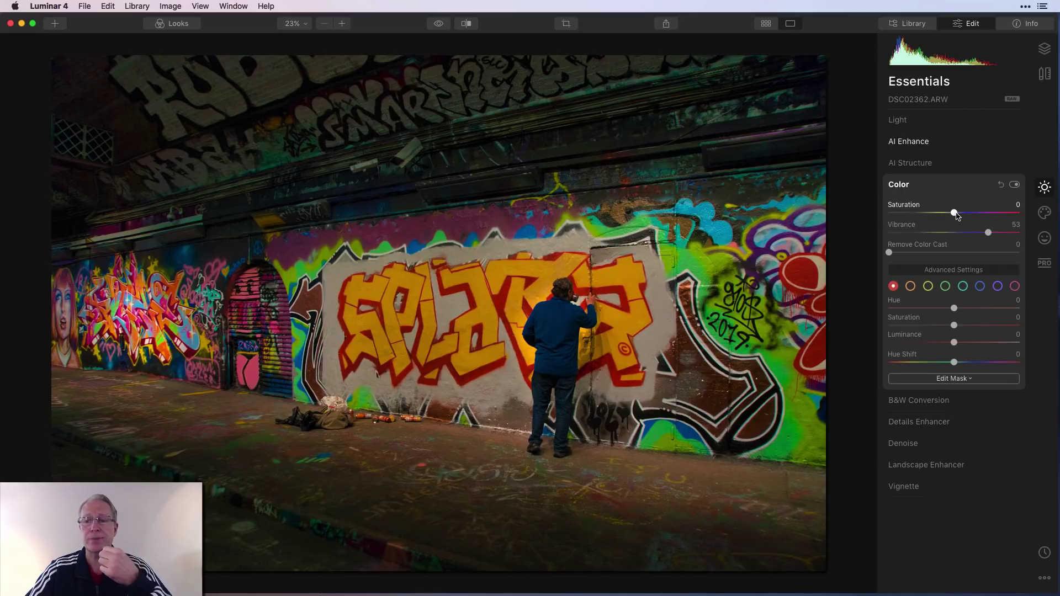
Try a Color Saturation of 8 and reset it, then try Saturation 9 with Vibrance 56
{"action": "left_click_drag", "start_coordinate": [955, 212], "coordinate": [961, 213]}
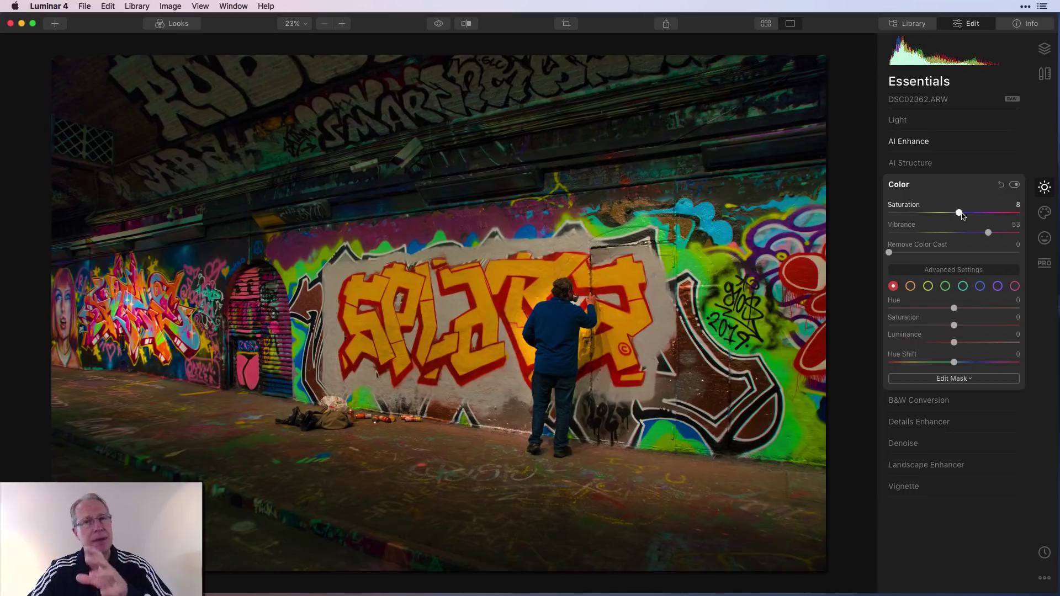
{"action": "left_click", "coordinate": [1002, 185]}
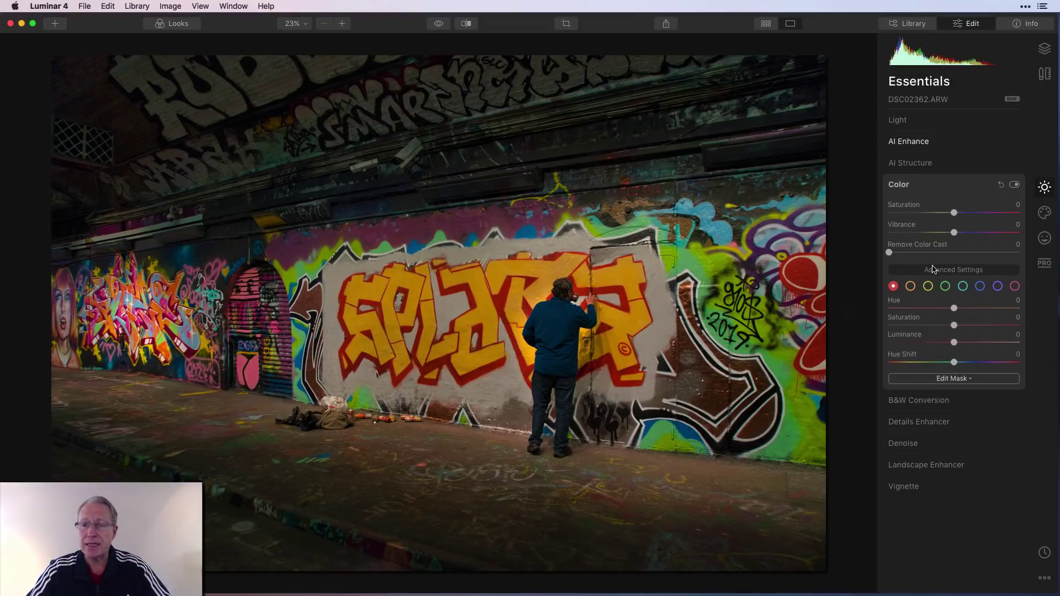
{"action": "mouse_move", "coordinate": [955, 232]}
{"action": "left_mouse_down"}
{"action": "mouse_move", "coordinate": [992, 233]}
{"action": "mouse_move", "coordinate": [961, 215]}
{"action": "left_mouse_up"}
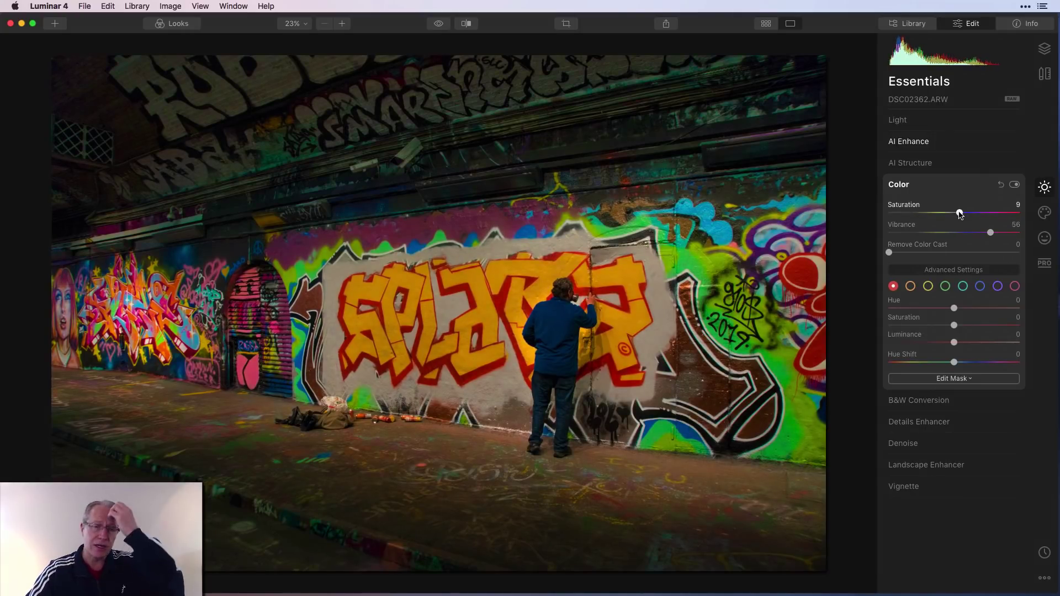
Try an orange Saturation of -25 in the advanced color settings, then reset all Color adjustments
{"action": "left_click", "coordinate": [928, 286]}
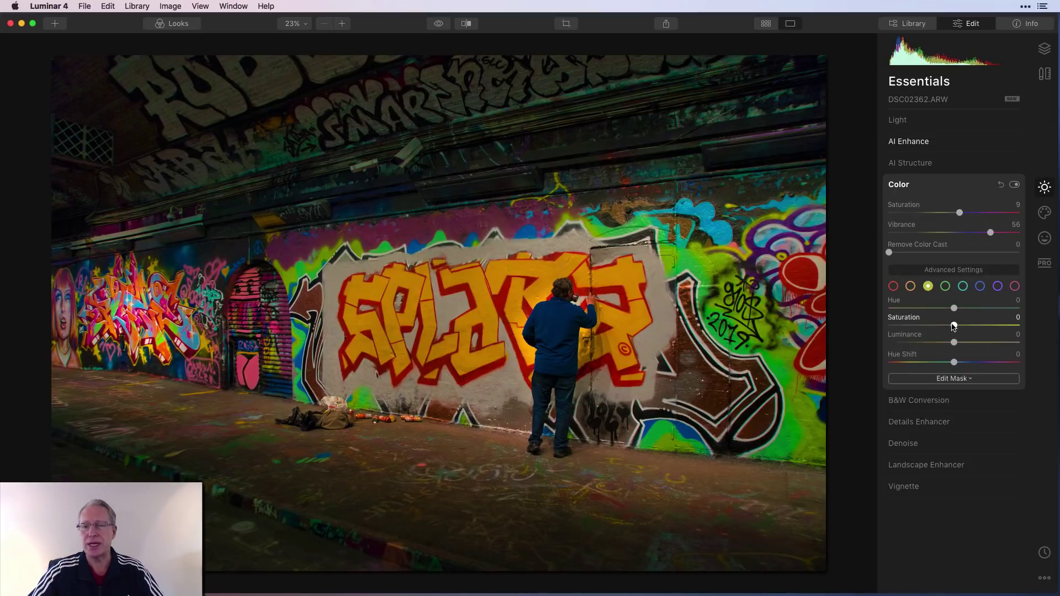
{"action": "mouse_move", "coordinate": [954, 325]}
{"action": "left_mouse_down"}
{"action": "mouse_move", "coordinate": [921, 331]}
{"action": "mouse_move", "coordinate": [946, 326]}
{"action": "mouse_move", "coordinate": [938, 326]}
{"action": "left_mouse_up"}
{"action": "left_click", "coordinate": [911, 286]}
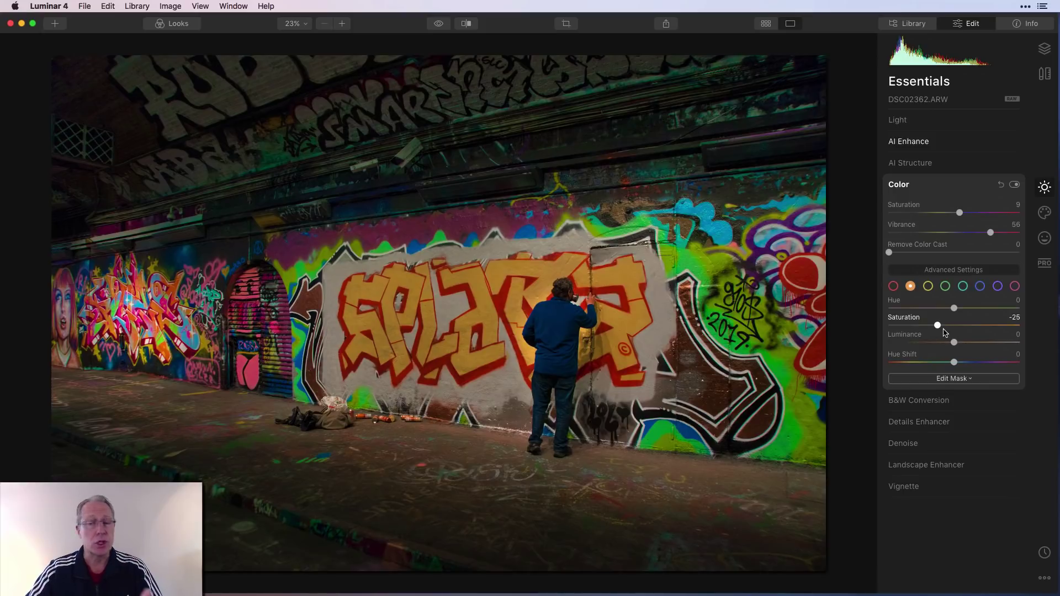
{"action": "left_click", "coordinate": [1000, 185]}
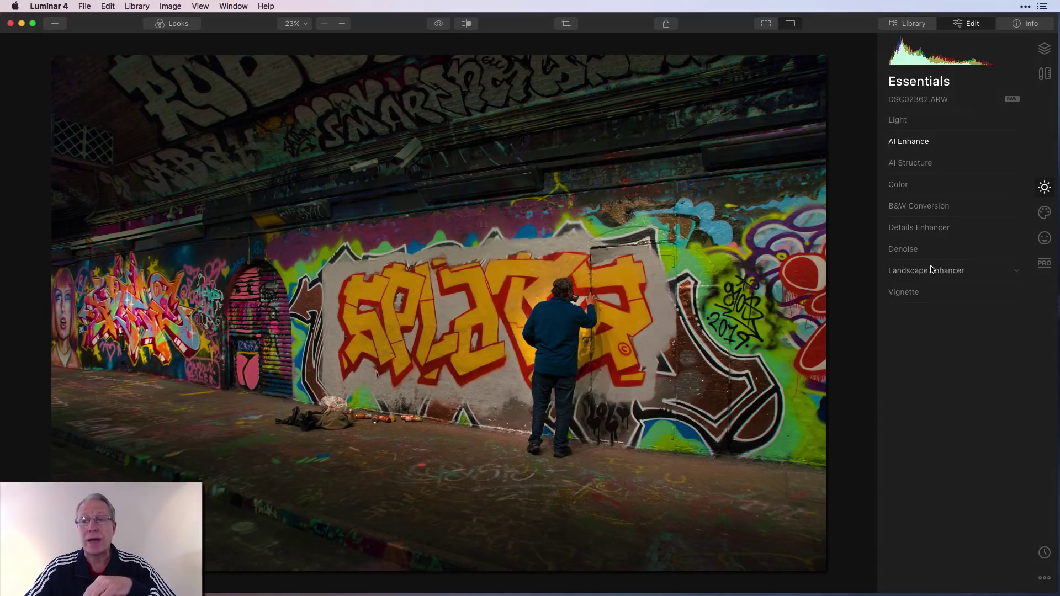
Try a Vignette with Amount -66 and Size 18, choosing the painter as its subject
{"action": "left_click", "coordinate": [921, 292]}
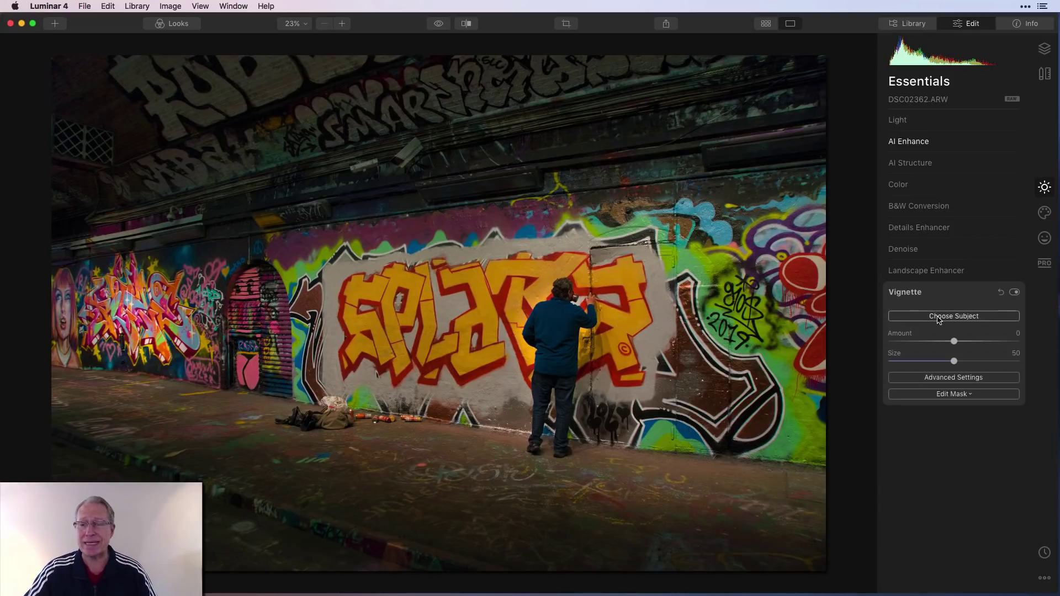
{"action": "left_click", "coordinate": [955, 377]}
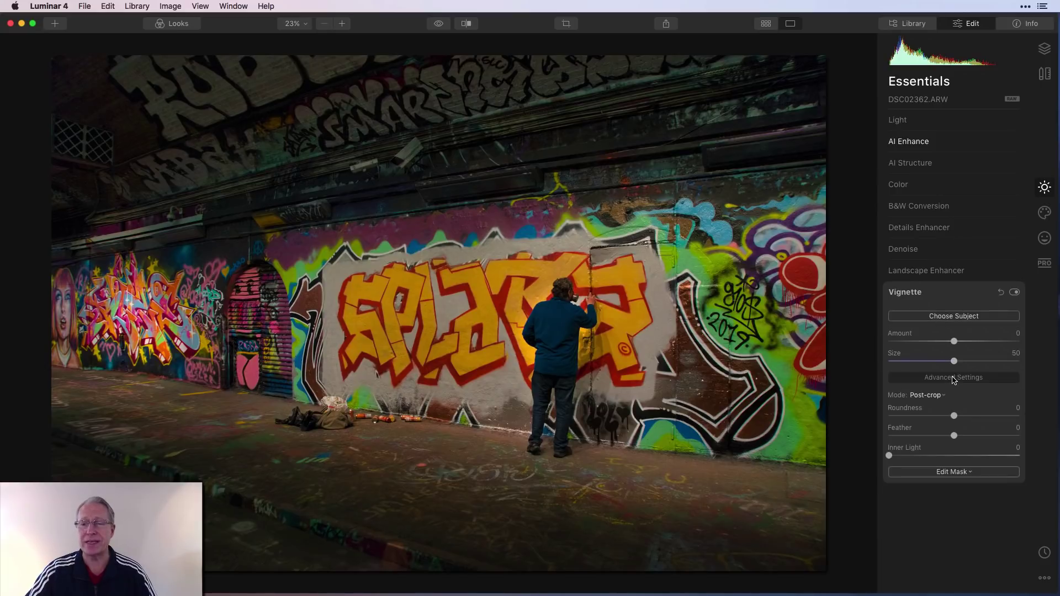
{"action": "left_click_drag", "start_coordinate": [952, 342], "coordinate": [913, 361]}
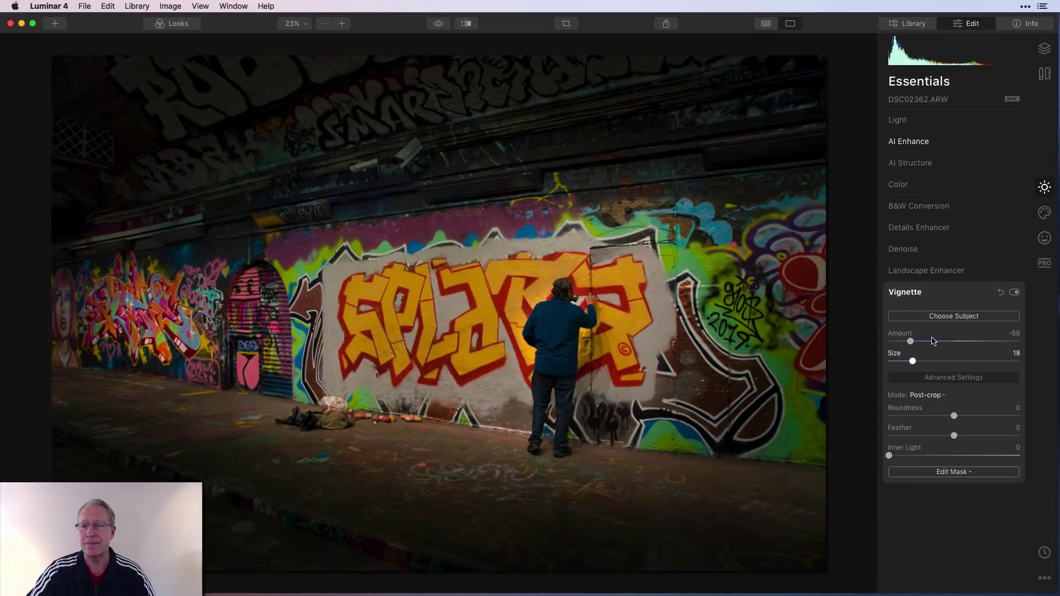
{"action": "left_click", "coordinate": [951, 323]}
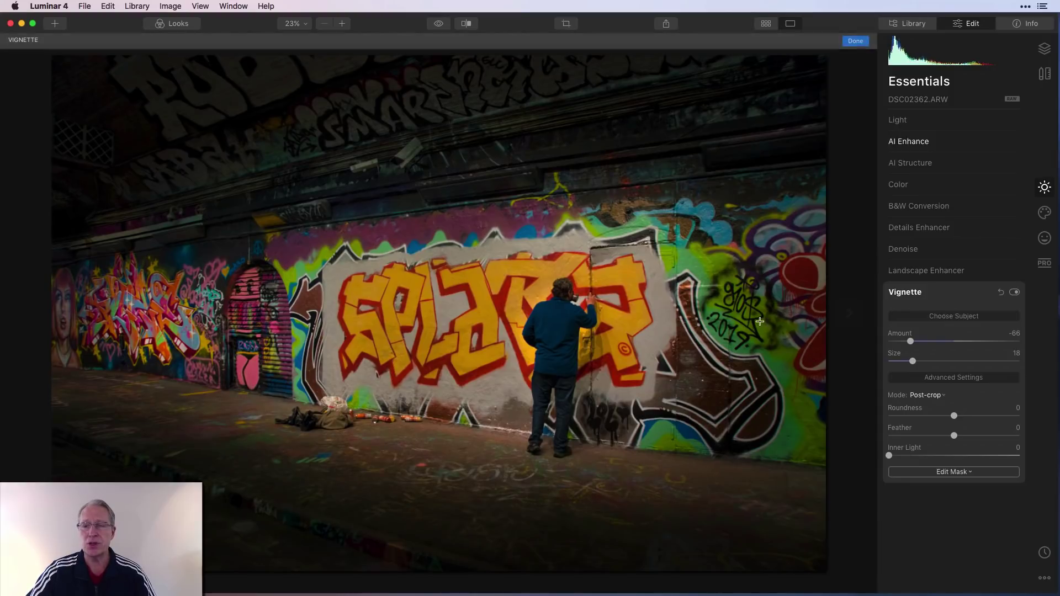
{"action": "left_click", "coordinate": [552, 312]}
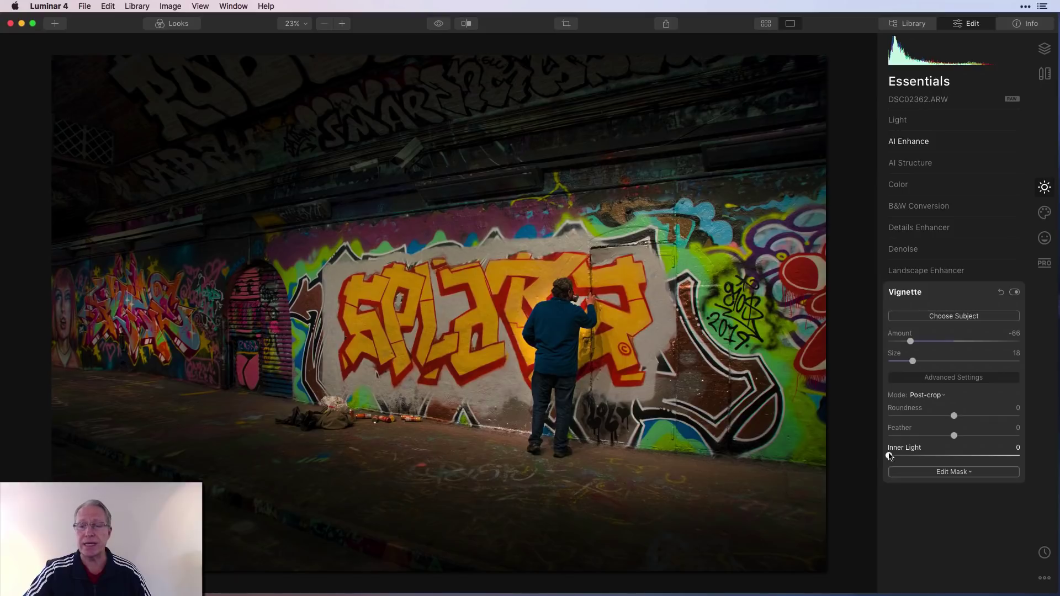
Try the Vignette at Inner Light 29, Size 13 and Amount -71, compare the photo with it off and on, and discard it
{"action": "left_click_drag", "start_coordinate": [890, 457], "coordinate": [930, 456]}
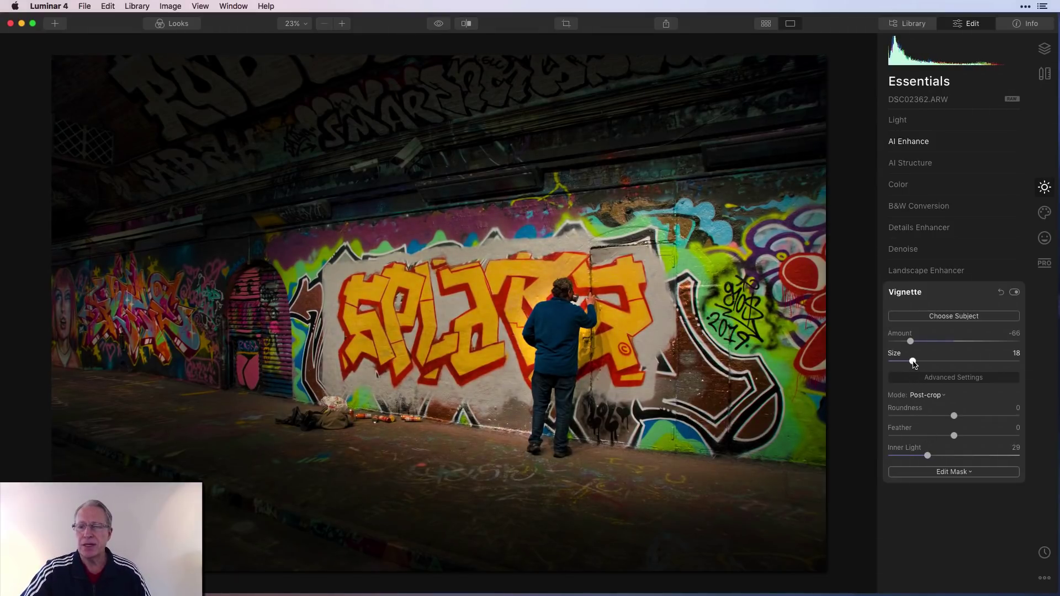
{"action": "left_click_drag", "start_coordinate": [913, 362], "coordinate": [907, 342]}
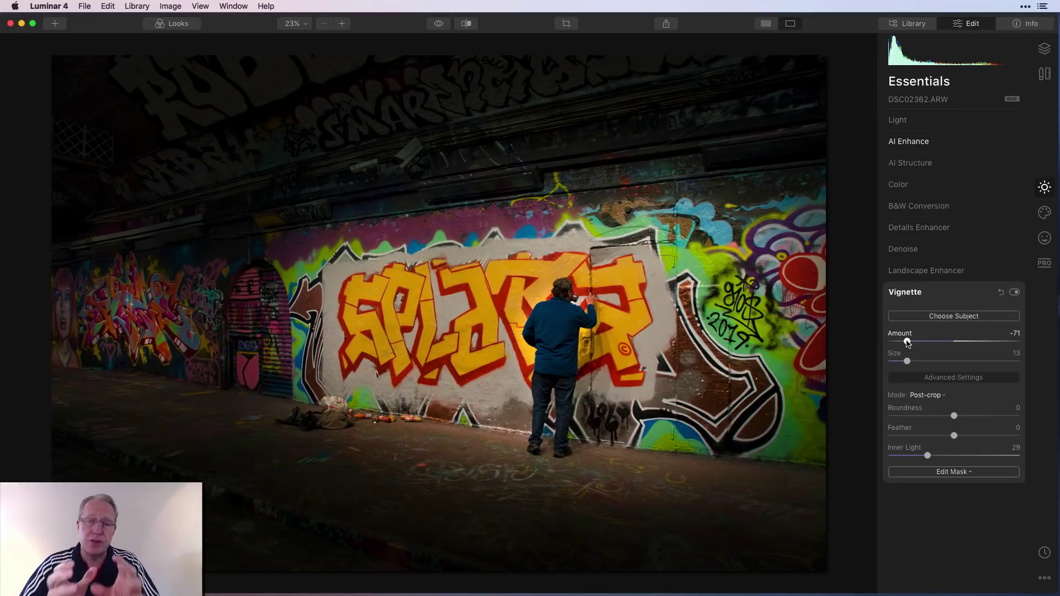
{"action": "left_click", "coordinate": [1014, 294]}
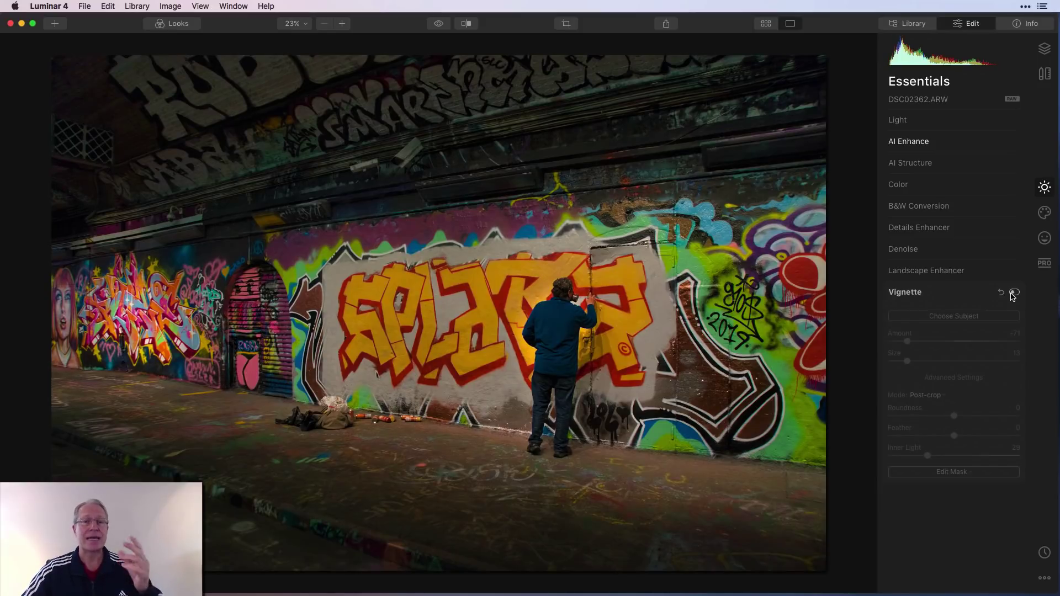
{"action": "left_click", "coordinate": [1013, 294]}
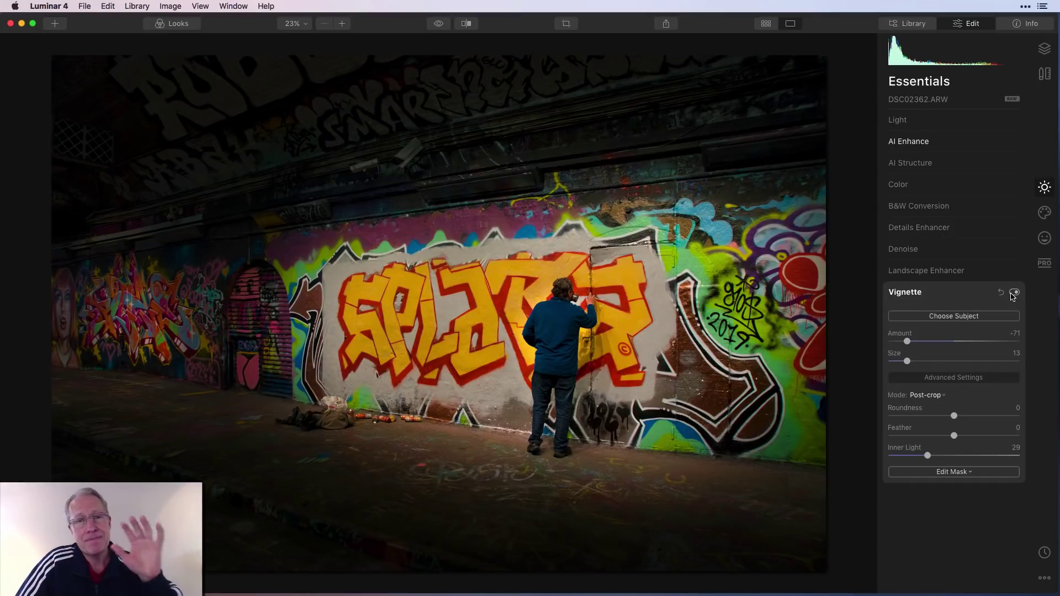
{"action": "left_click", "coordinate": [1014, 294]}
{"action": "left_click", "coordinate": [974, 294]}
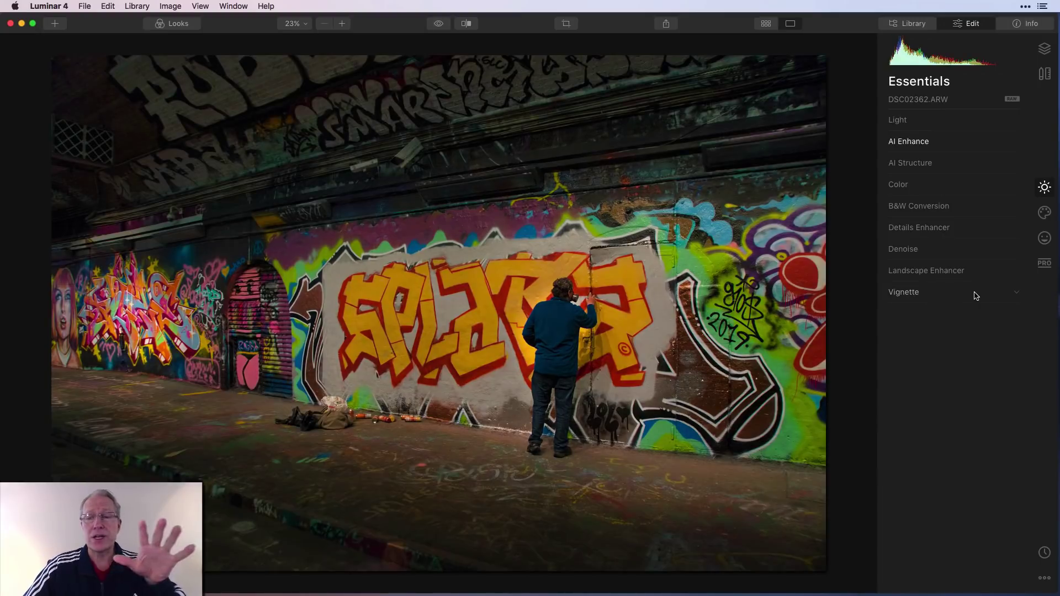
Try the Creative Mystical effect with Amount 70, Shadows 24, Saturation 24 and Warmth -57, comparing the photo with it off and on
{"action": "left_click", "coordinate": [1045, 215]}
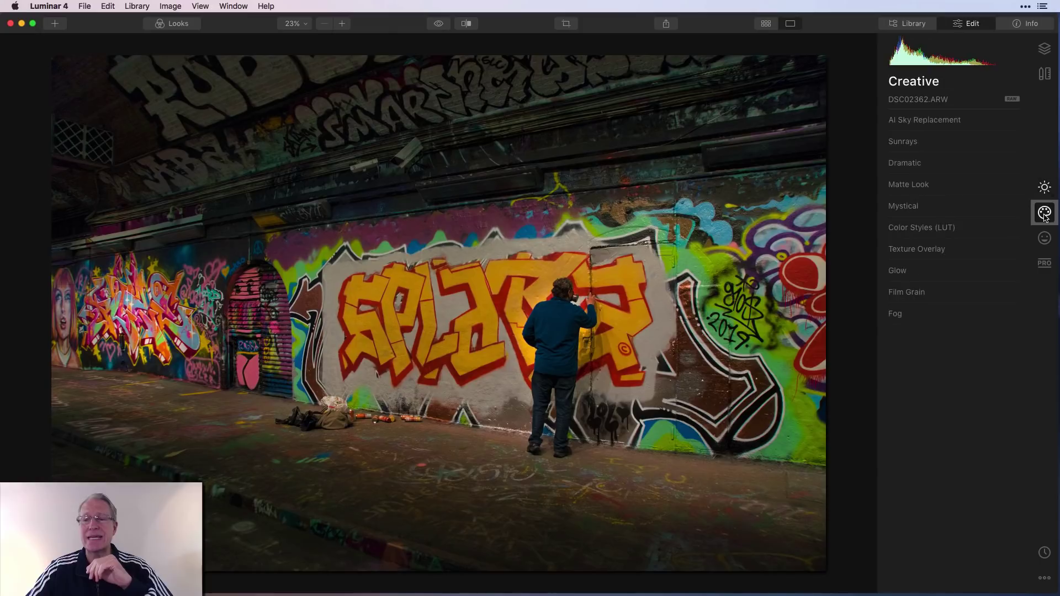
{"action": "left_click", "coordinate": [924, 210]}
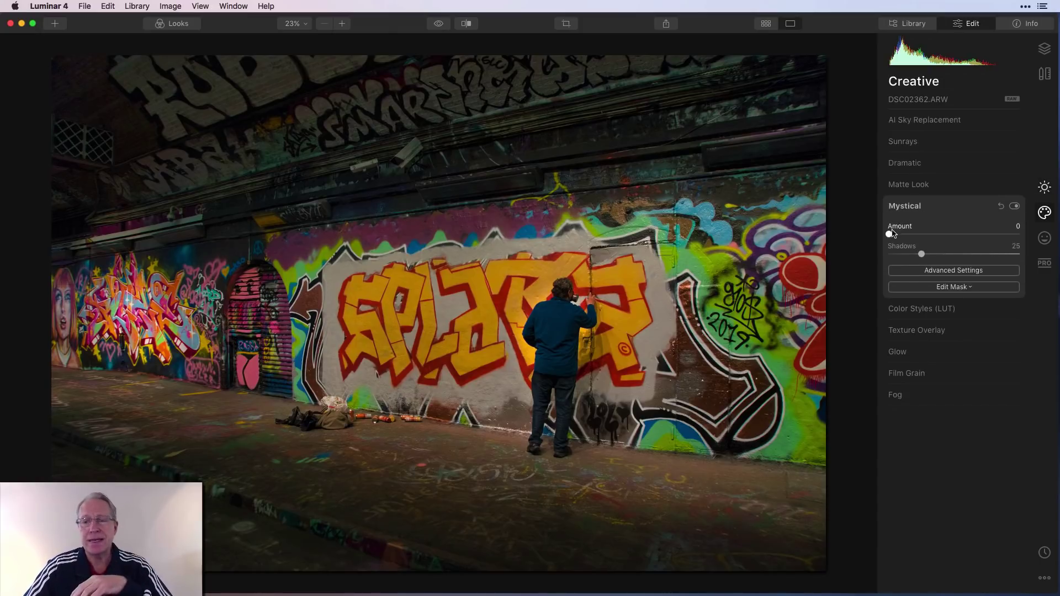
{"action": "left_click_drag", "start_coordinate": [889, 236], "coordinate": [983, 239]}
{"action": "mouse_move", "coordinate": [921, 254]}
{"action": "left_mouse_down"}
{"action": "mouse_move", "coordinate": [947, 255]}
{"action": "mouse_move", "coordinate": [921, 255]}
{"action": "left_mouse_up"}
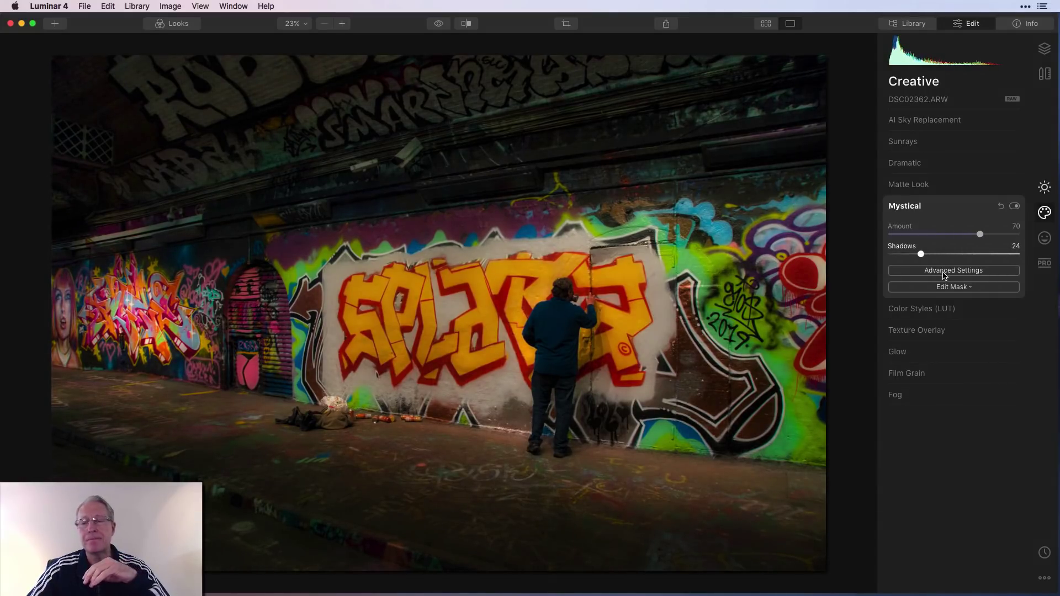
{"action": "left_click", "coordinate": [944, 273]}
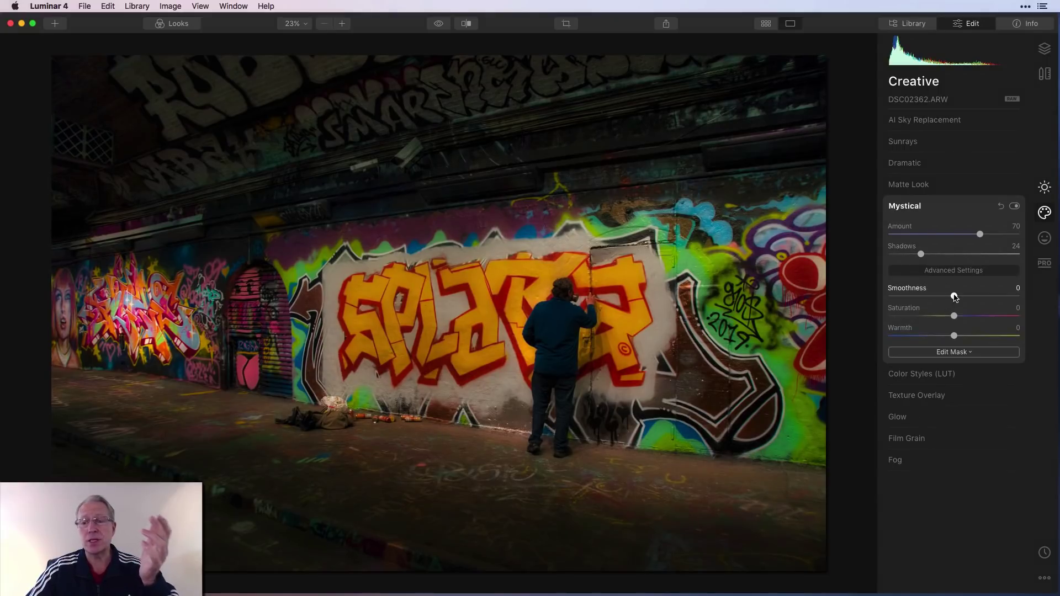
{"action": "left_click_drag", "start_coordinate": [955, 336], "coordinate": [972, 316]}
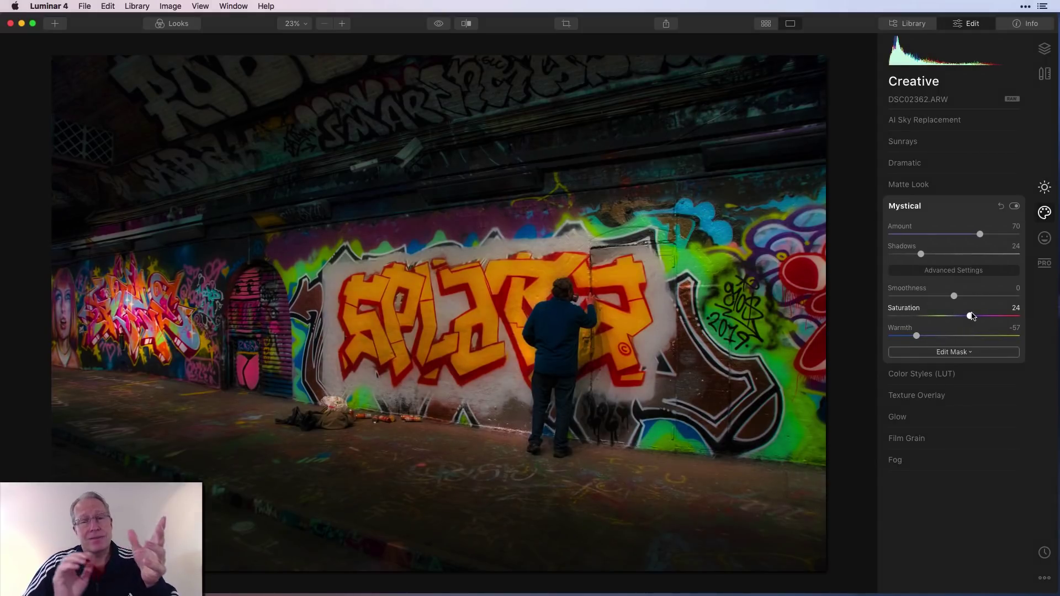
{"action": "left_click", "coordinate": [1015, 207]}
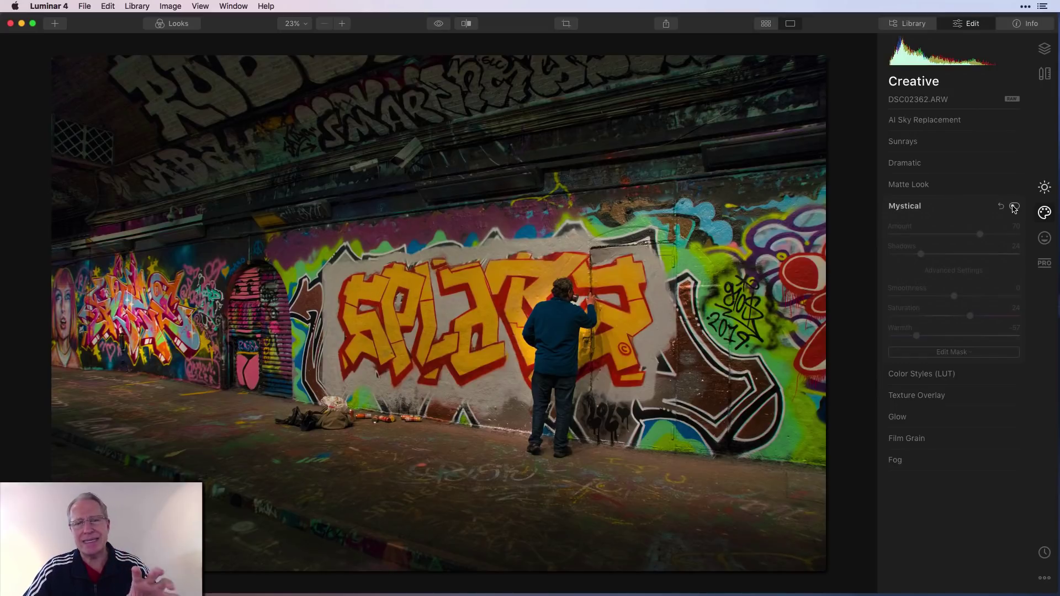
{"action": "left_click", "coordinate": [1014, 207]}
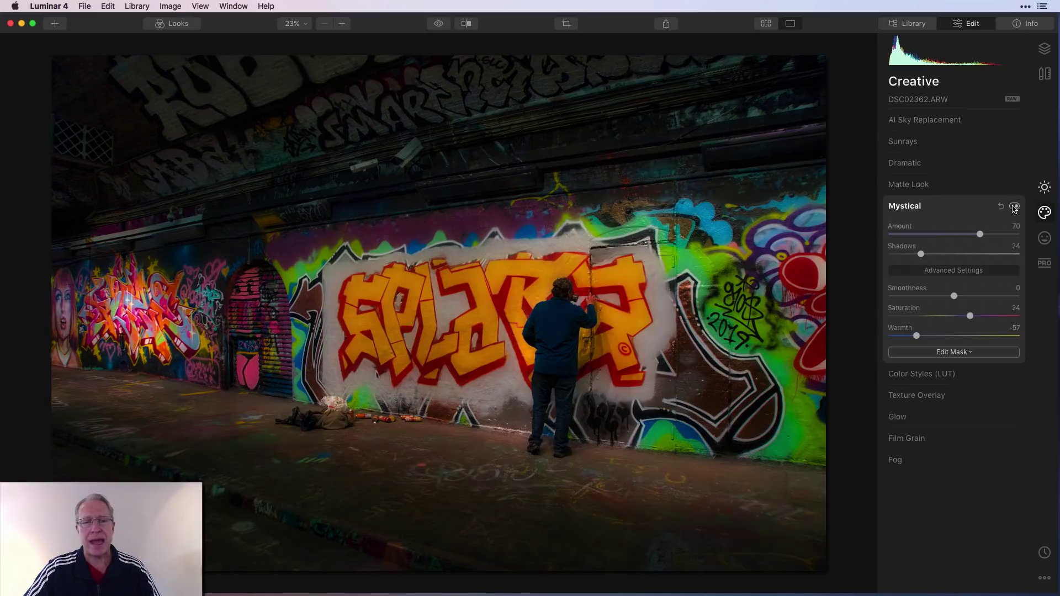
Add a wide oval radial mask to the Mystical effect, centred near the painter and covering the SPLATZ lettering
{"action": "left_click", "coordinate": [962, 353]}
{"action": "left_click", "coordinate": [945, 377]}
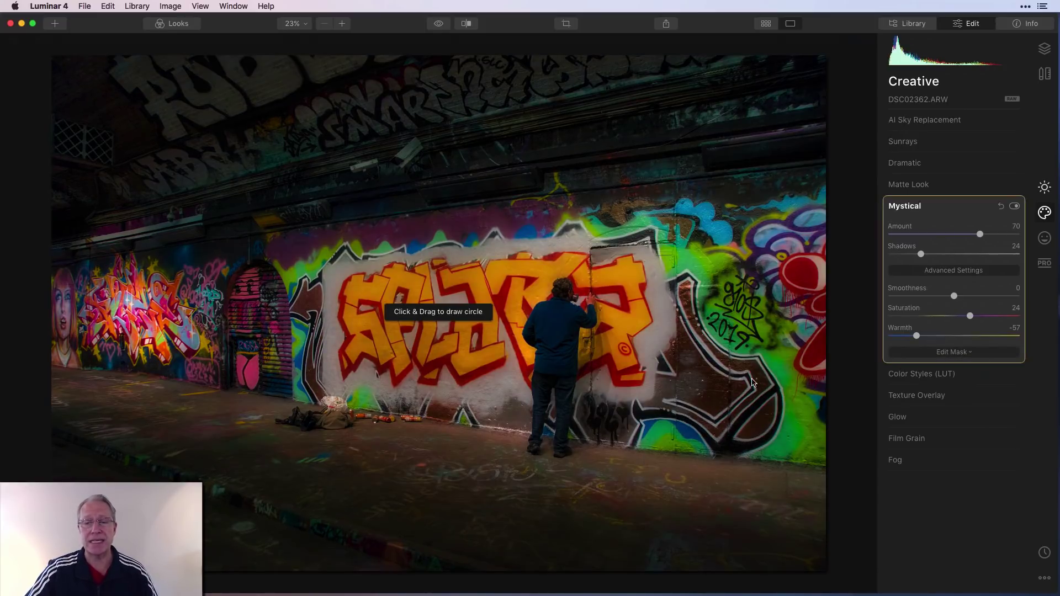
{"action": "left_click_drag", "start_coordinate": [532, 313], "coordinate": [598, 368]}
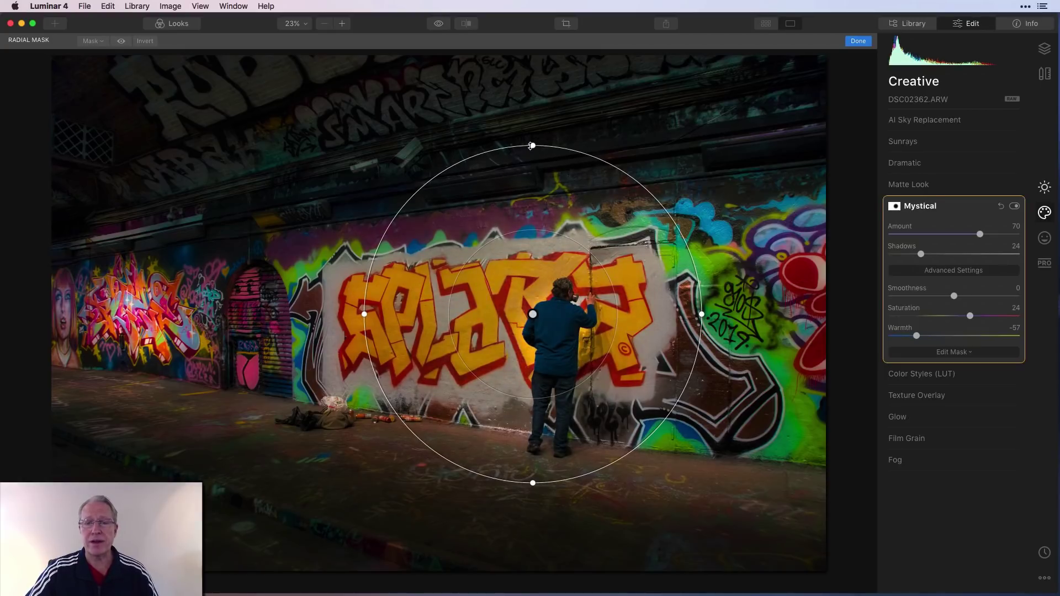
{"action": "left_click_drag", "start_coordinate": [532, 147], "coordinate": [534, 222]}
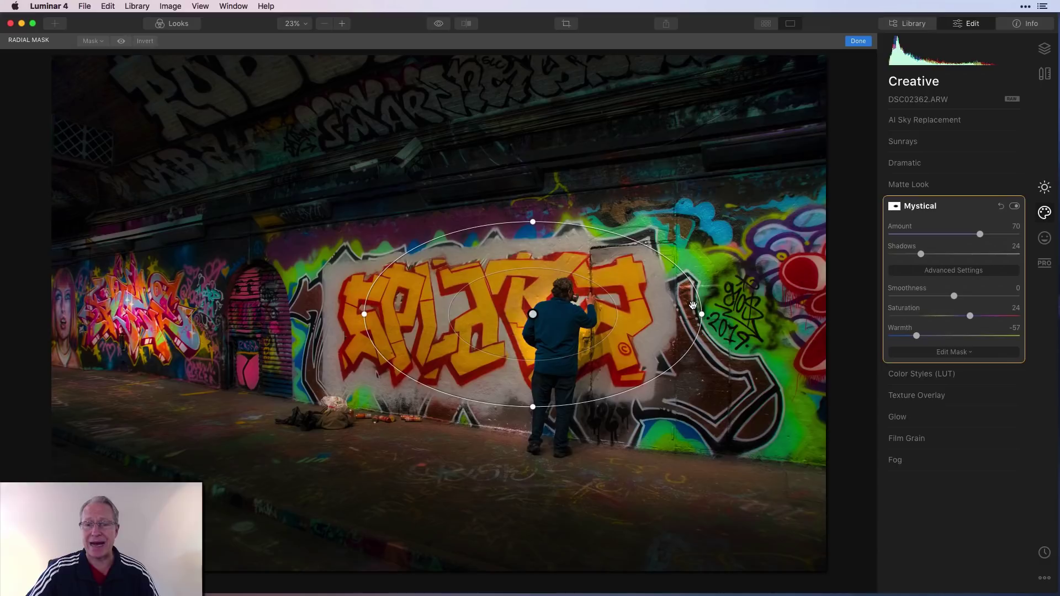
{"action": "left_click_drag", "start_coordinate": [702, 315], "coordinate": [757, 317]}
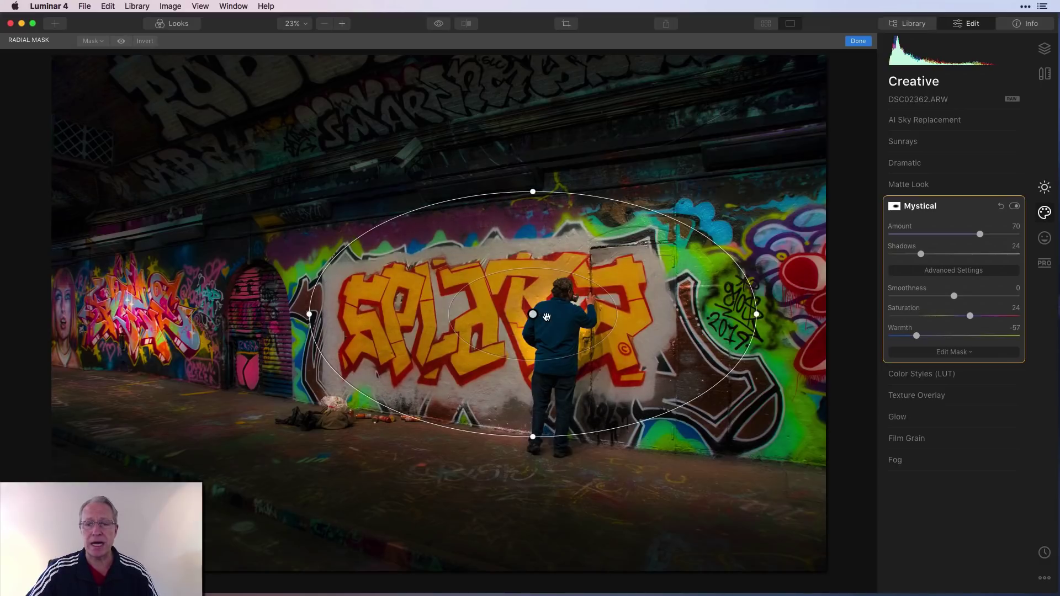
{"action": "left_click_drag", "start_coordinate": [599, 285], "coordinate": [614, 277]}
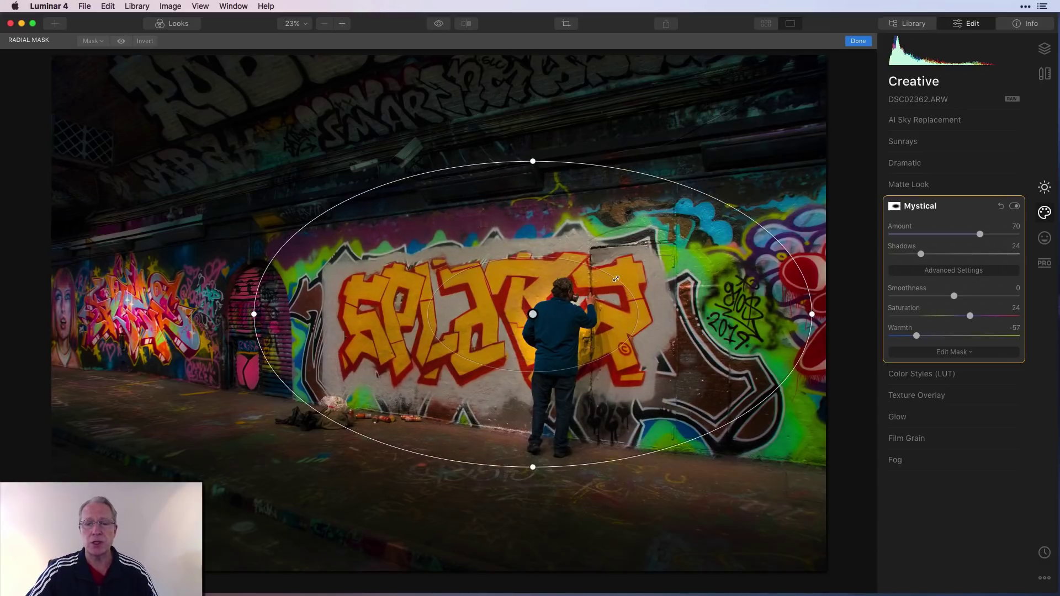
{"action": "left_click_drag", "start_coordinate": [532, 316], "coordinate": [539, 331]}
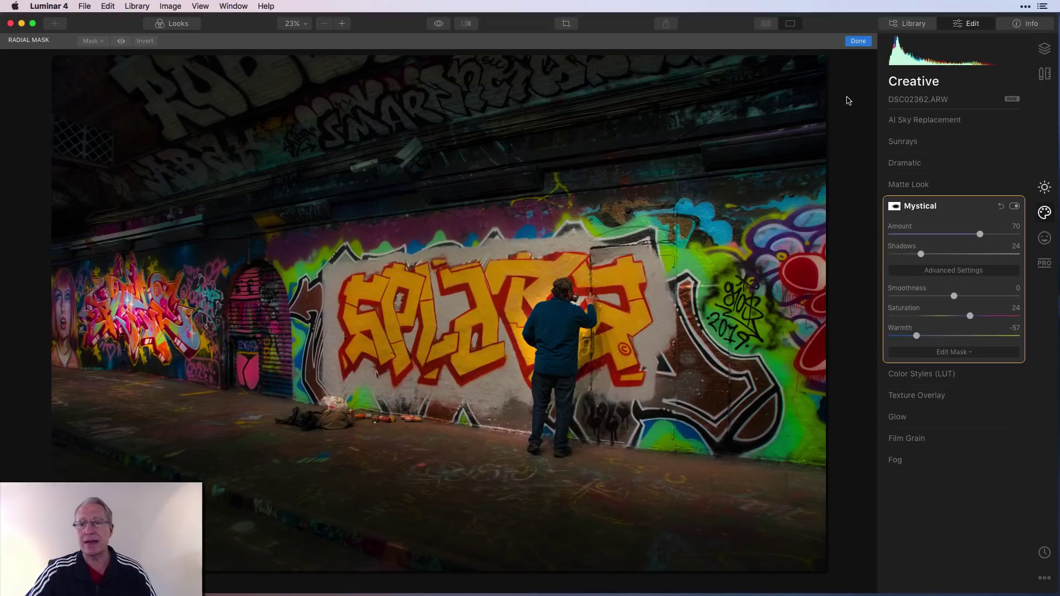
{"action": "left_click", "coordinate": [857, 41]}
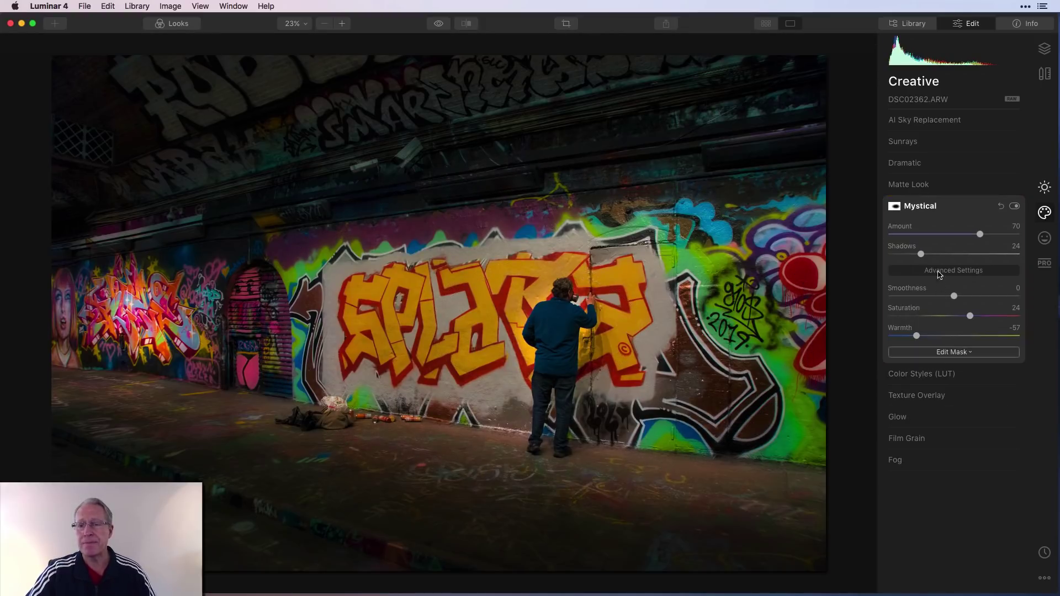
Try Mystical at Amount 83 and Shadows 12, comparing the photo with the masked effect off and on
{"action": "left_click_drag", "start_coordinate": [980, 237], "coordinate": [998, 236]}
{"action": "left_click_drag", "start_coordinate": [921, 254], "coordinate": [904, 257]}
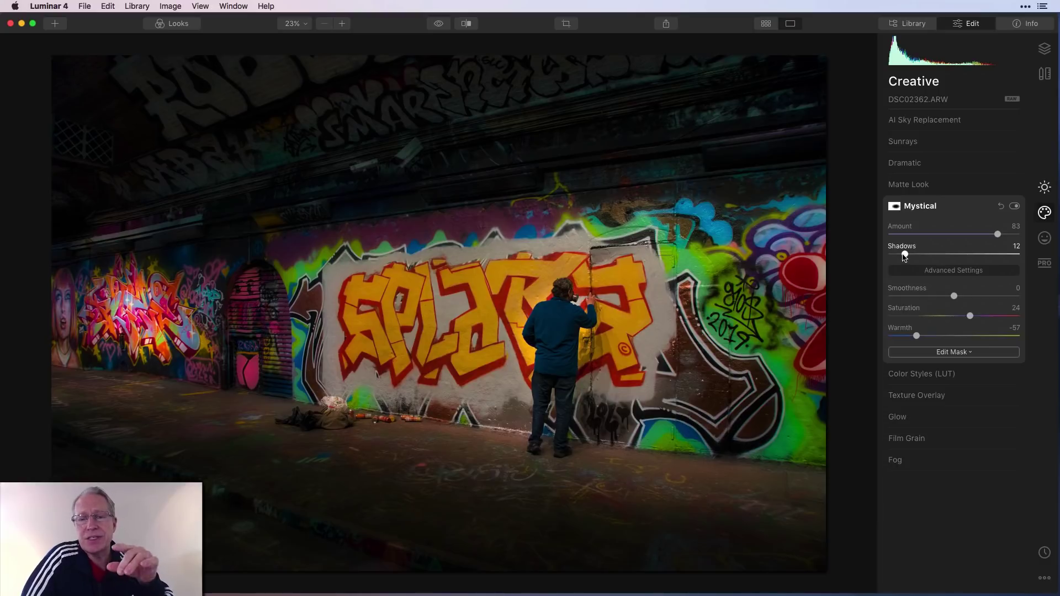
{"action": "left_click", "coordinate": [1014, 207]}
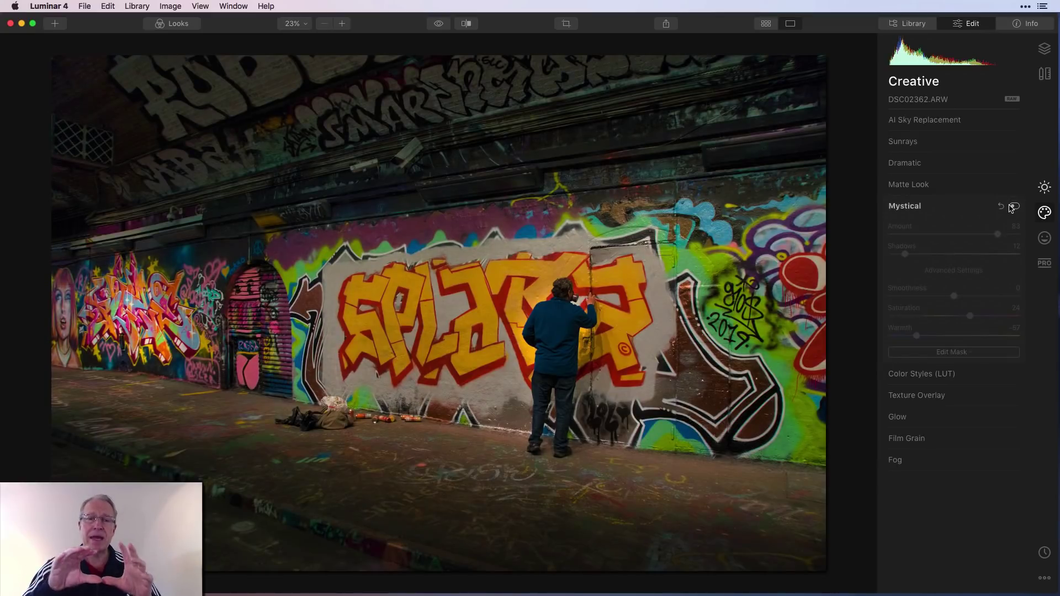
{"action": "left_click", "coordinate": [1013, 207]}
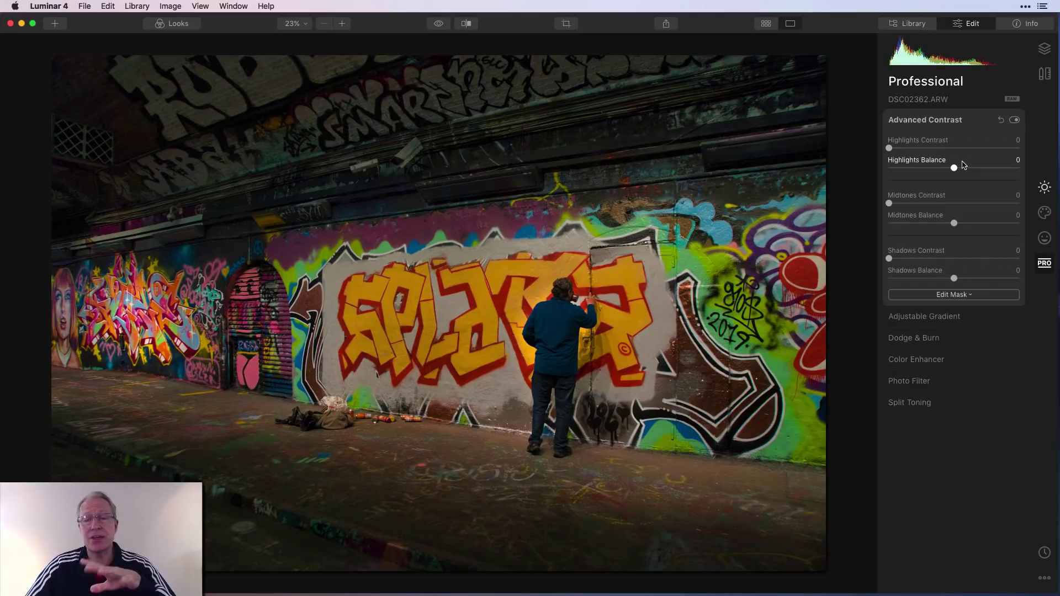
Set Advanced Contrast to Highlights Contrast 87, Highlights Balance -50, Midtones Contrast 77 and Midtones Balance -54
{"action": "left_click_drag", "start_coordinate": [889, 148], "coordinate": [1004, 148]}
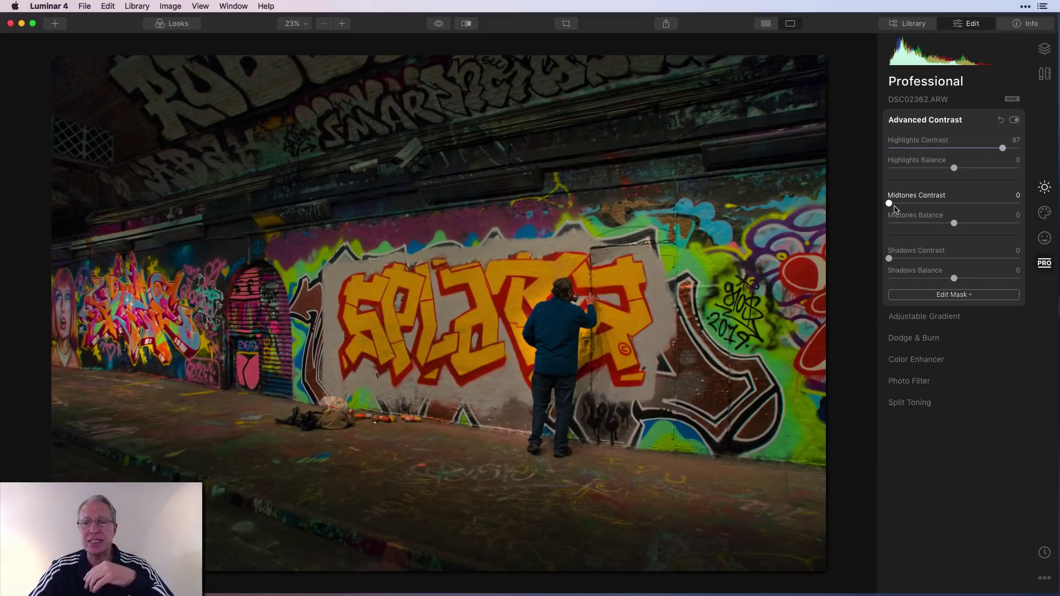
{"action": "left_click_drag", "start_coordinate": [890, 204], "coordinate": [920, 229]}
{"action": "left_click_drag", "start_coordinate": [953, 168], "coordinate": [922, 171]}
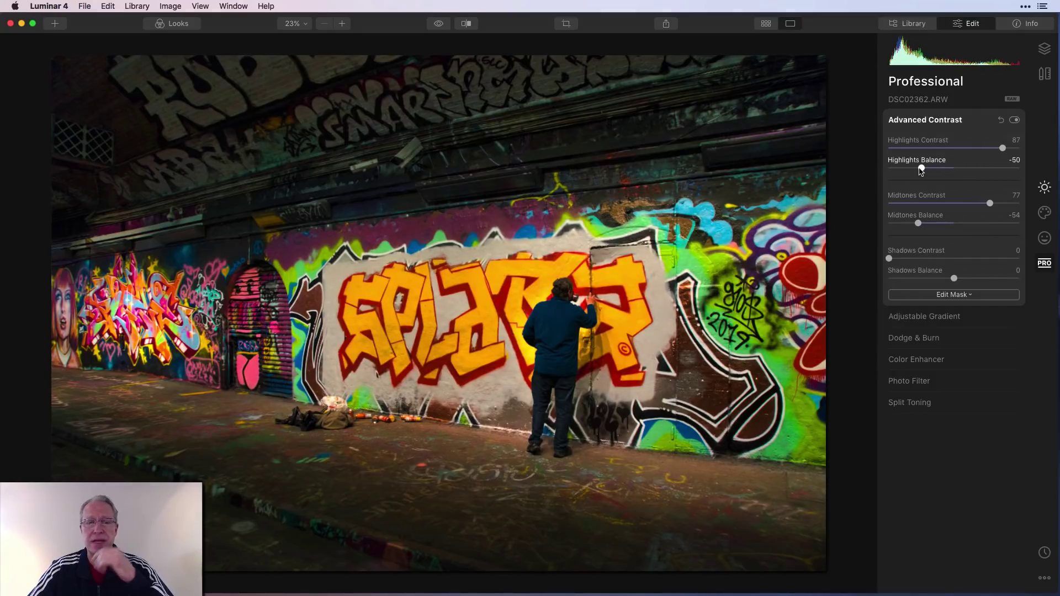
Compare the photo with Advanced Contrast switched off and on, and close the tool
{"action": "left_click", "coordinate": [1015, 120]}
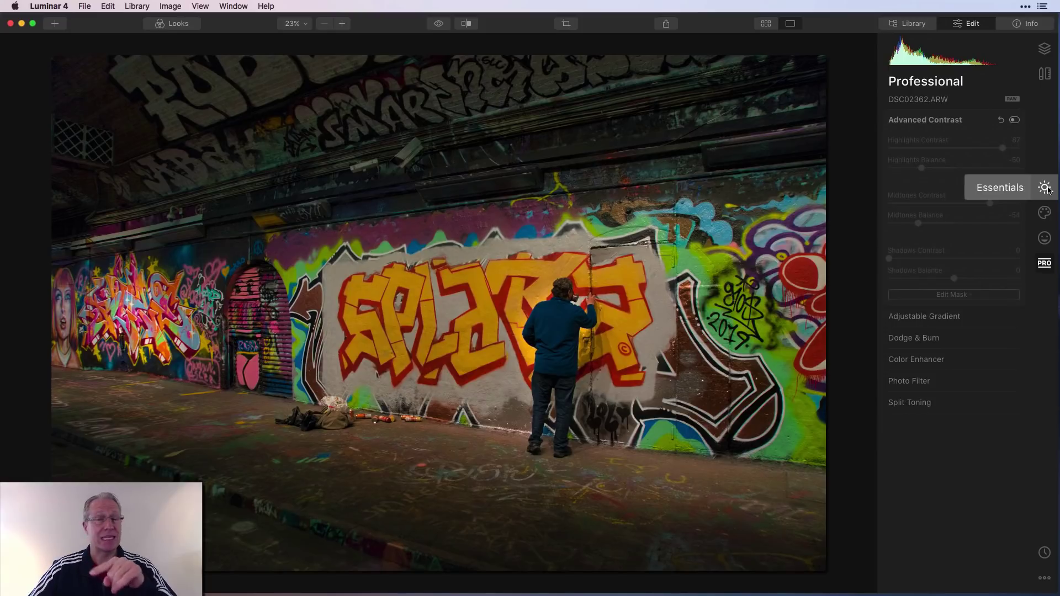
{"action": "left_click", "coordinate": [1015, 121]}
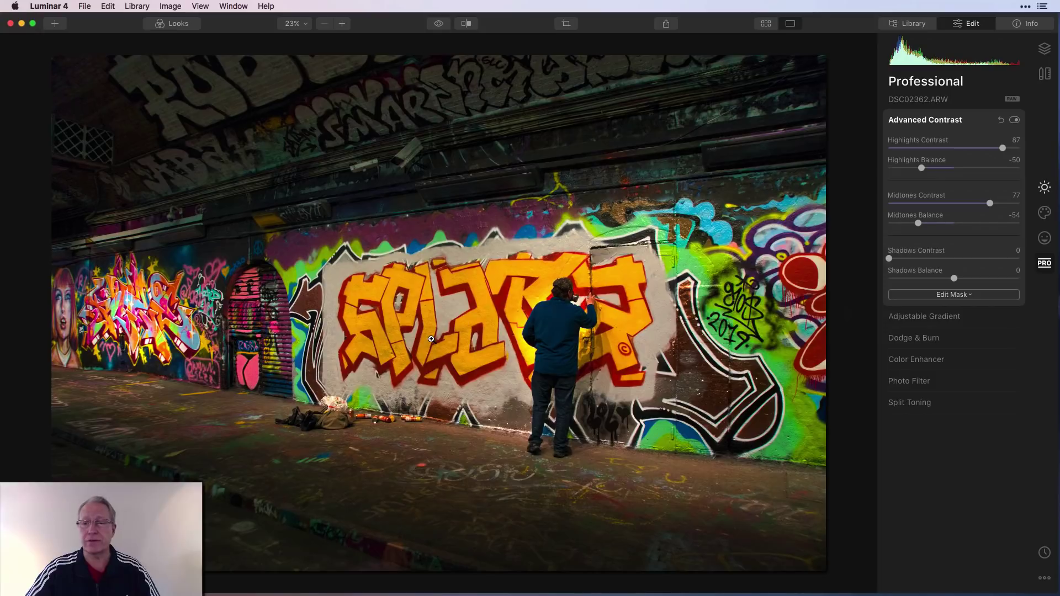
{"action": "left_click", "coordinate": [1015, 120]}
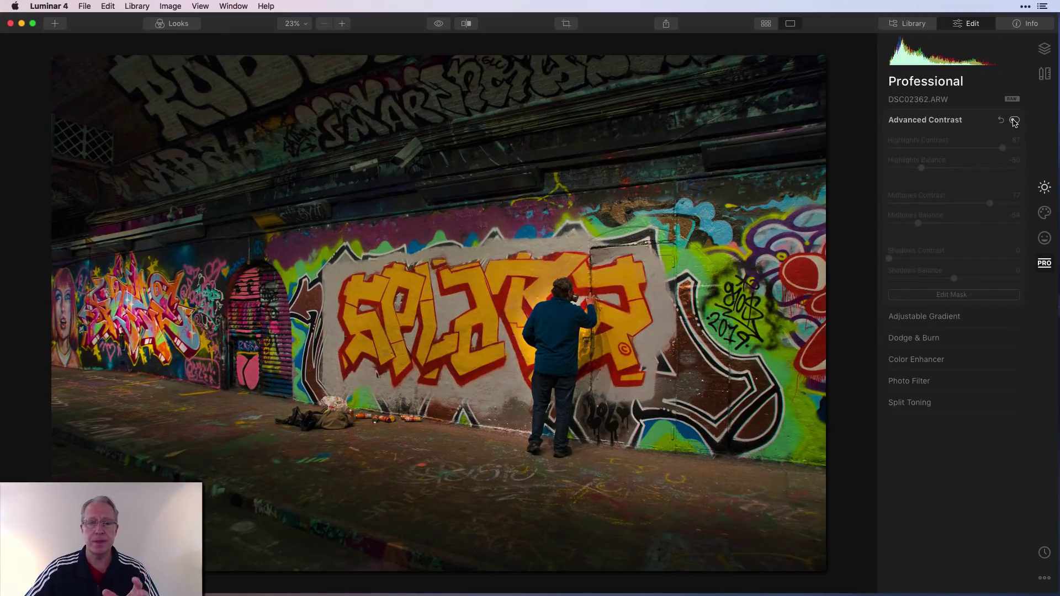
{"action": "left_click", "coordinate": [1015, 121]}
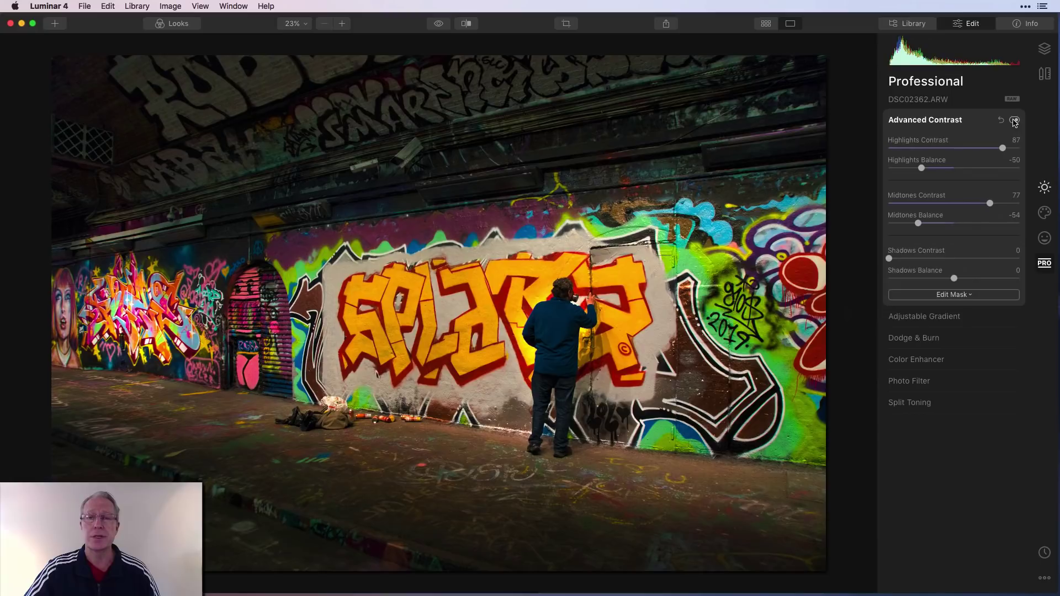
{"action": "left_click", "coordinate": [989, 120]}
Try an Adjustable Gradient with its horizontal centre line raised to the upper edge of the SPLATZ lettering
{"action": "left_click", "coordinate": [977, 143]}
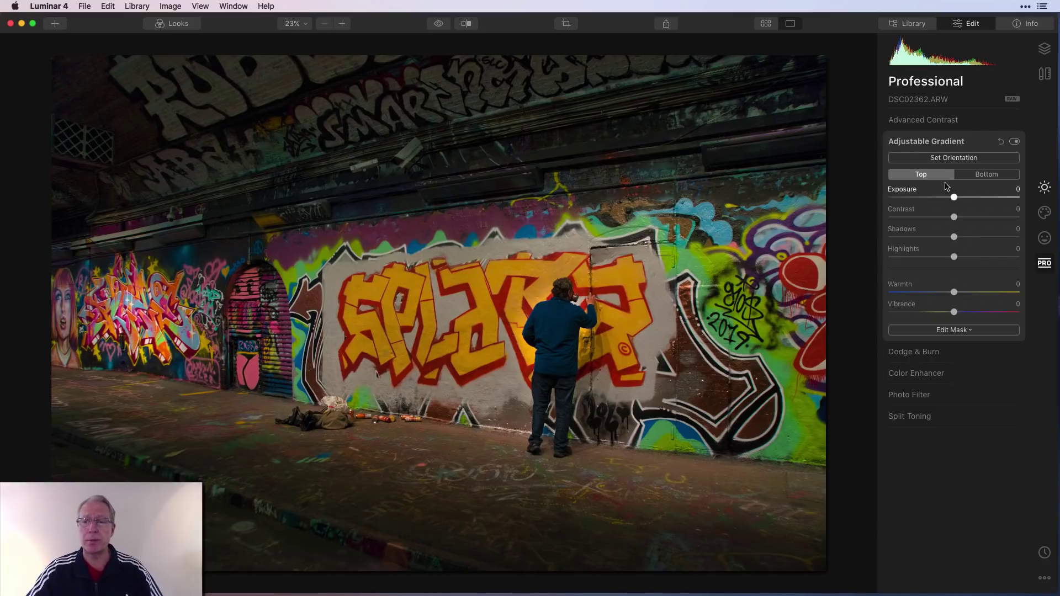
{"action": "left_click", "coordinate": [955, 159]}
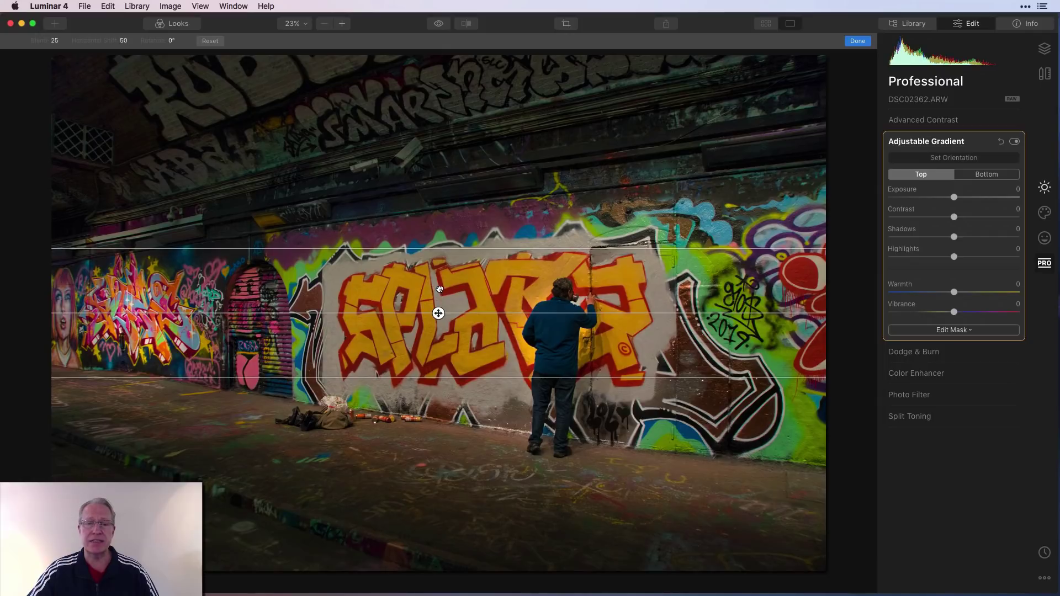
{"action": "left_click_drag", "start_coordinate": [439, 292], "coordinate": [440, 264]}
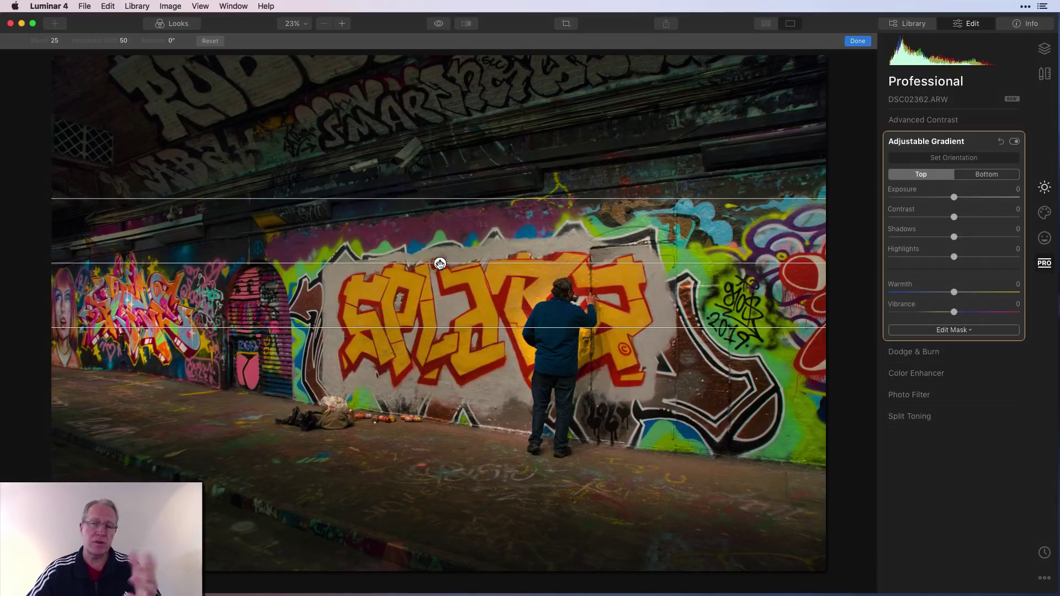
{"action": "left_click", "coordinate": [857, 42]}
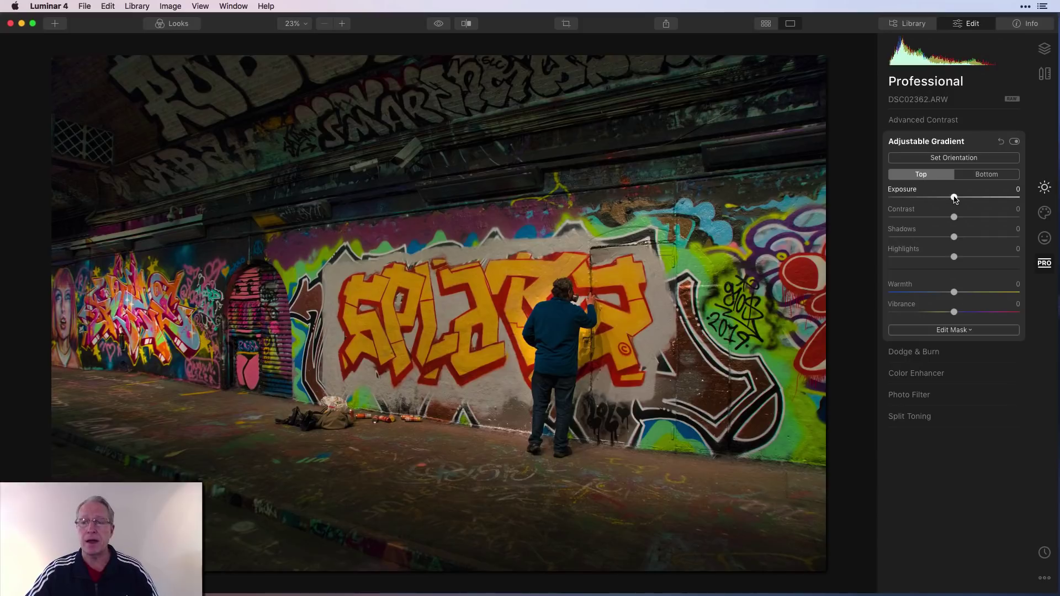
Try the Adjustable Gradient's Top half at Exposure -55, Contrast 24, Warmth -12 and Vibrance -43
{"action": "left_click_drag", "start_coordinate": [954, 197], "coordinate": [974, 217]}
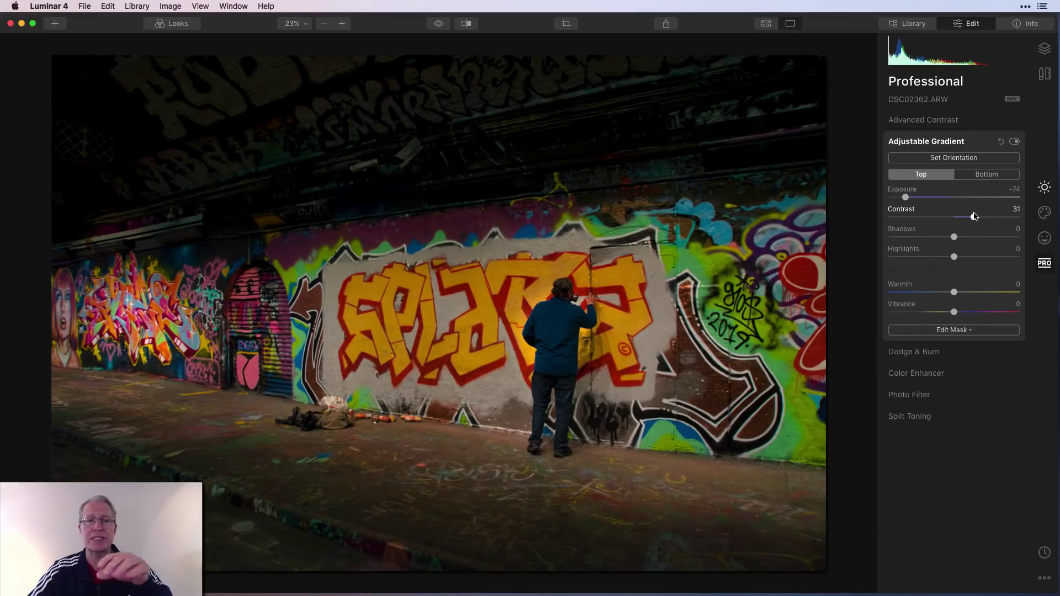
{"action": "left_click_drag", "start_coordinate": [954, 292], "coordinate": [926, 313]}
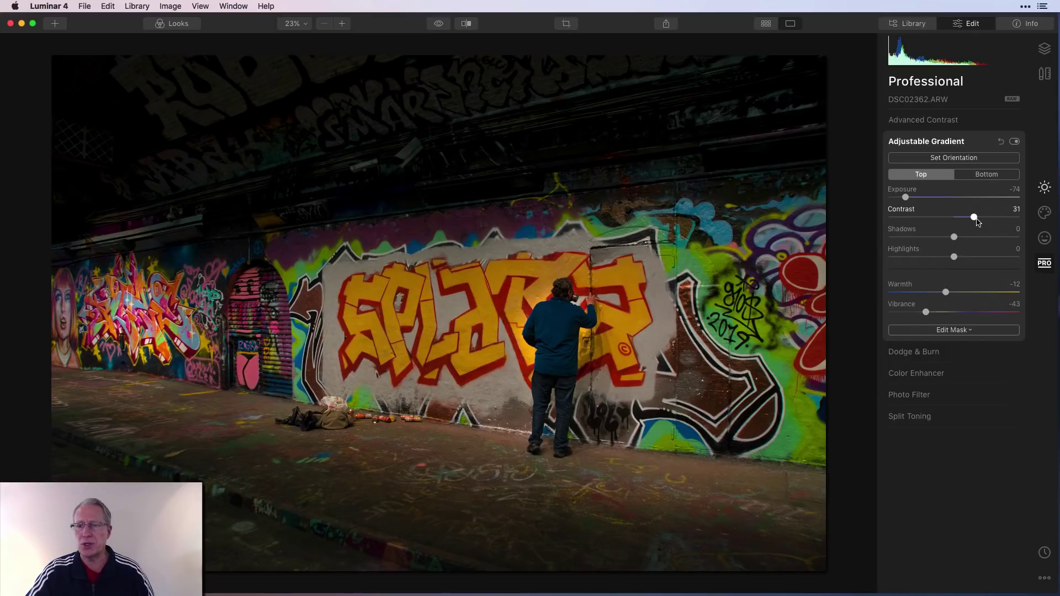
{"action": "left_click_drag", "start_coordinate": [975, 217], "coordinate": [970, 217]}
{"action": "left_click_drag", "start_coordinate": [906, 197], "coordinate": [919, 199]}
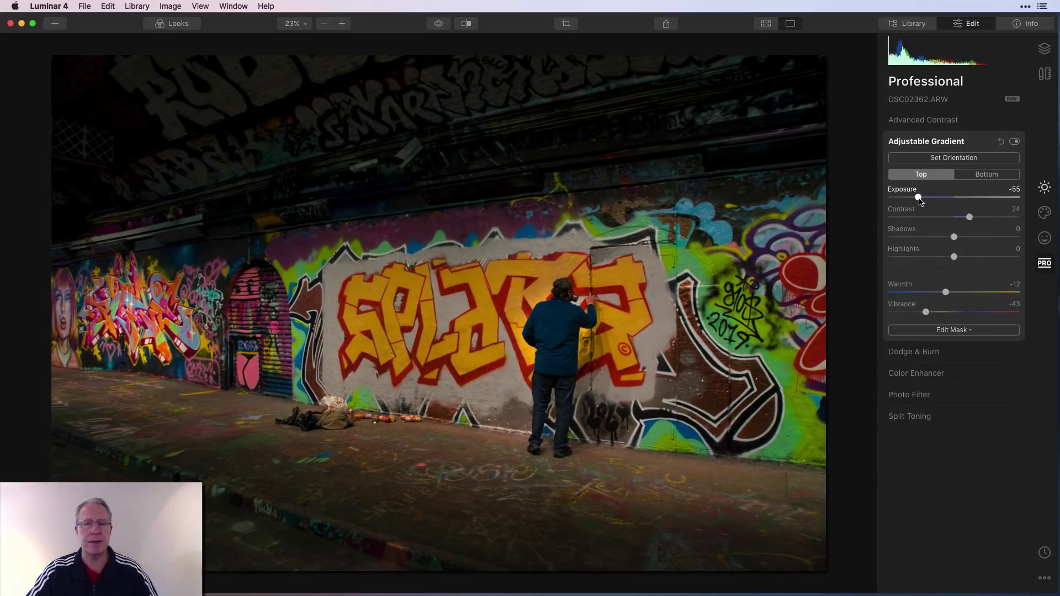
Try the Adjustable Gradient's Bottom half at Exposure 24, Contrast 51, Warmth -28 and Vibrance 12
{"action": "left_click", "coordinate": [981, 174]}
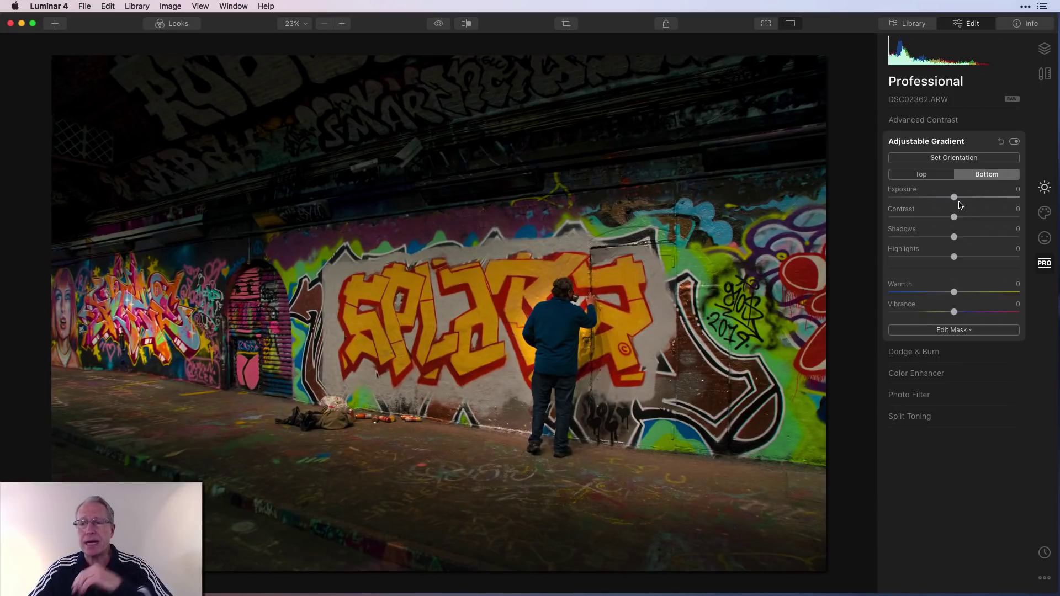
{"action": "left_click_drag", "start_coordinate": [955, 199], "coordinate": [988, 220]}
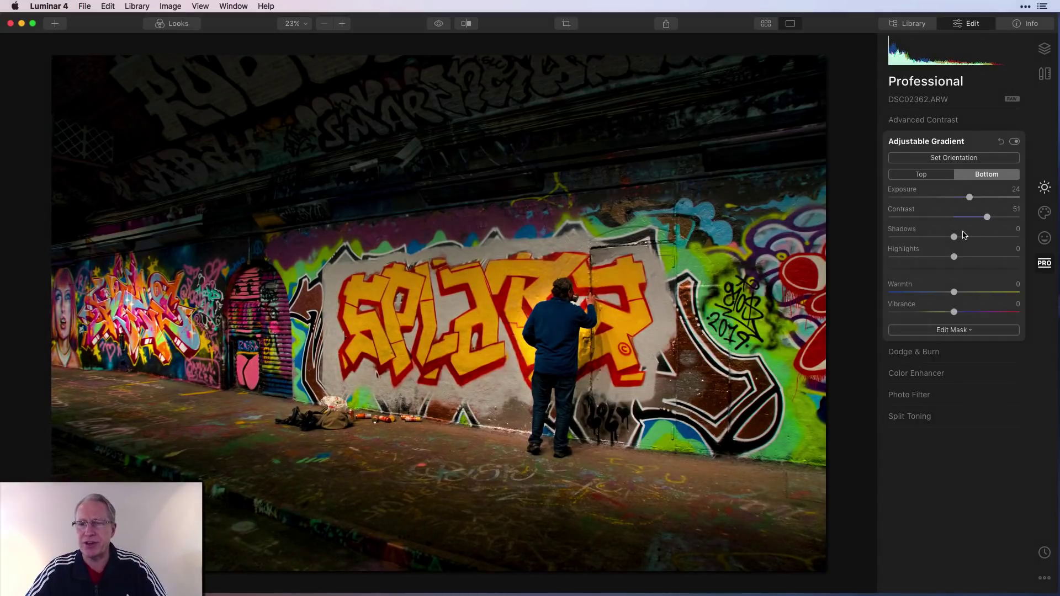
{"action": "left_click_drag", "start_coordinate": [953, 296], "coordinate": [964, 315]}
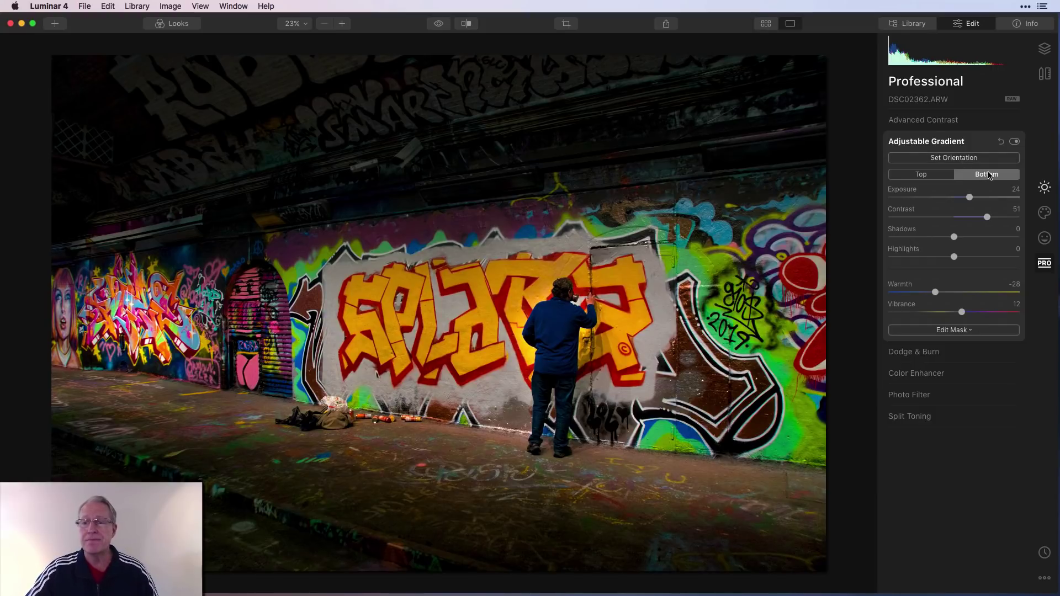
Compare the photo with the Adjustable Gradient switched off and on
{"action": "left_click", "coordinate": [1014, 142]}
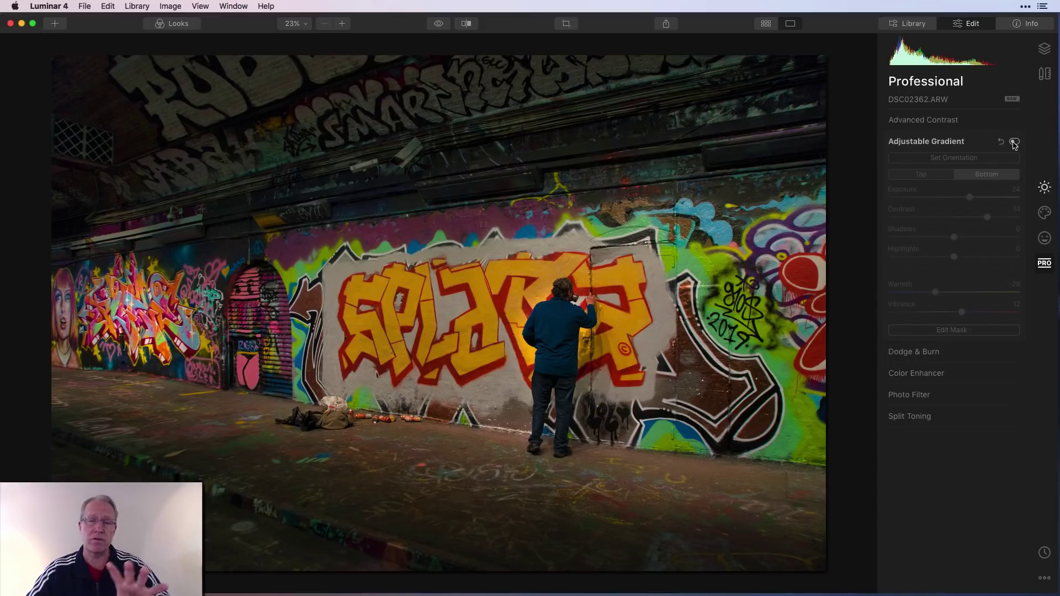
{"action": "left_click", "coordinate": [1015, 143]}
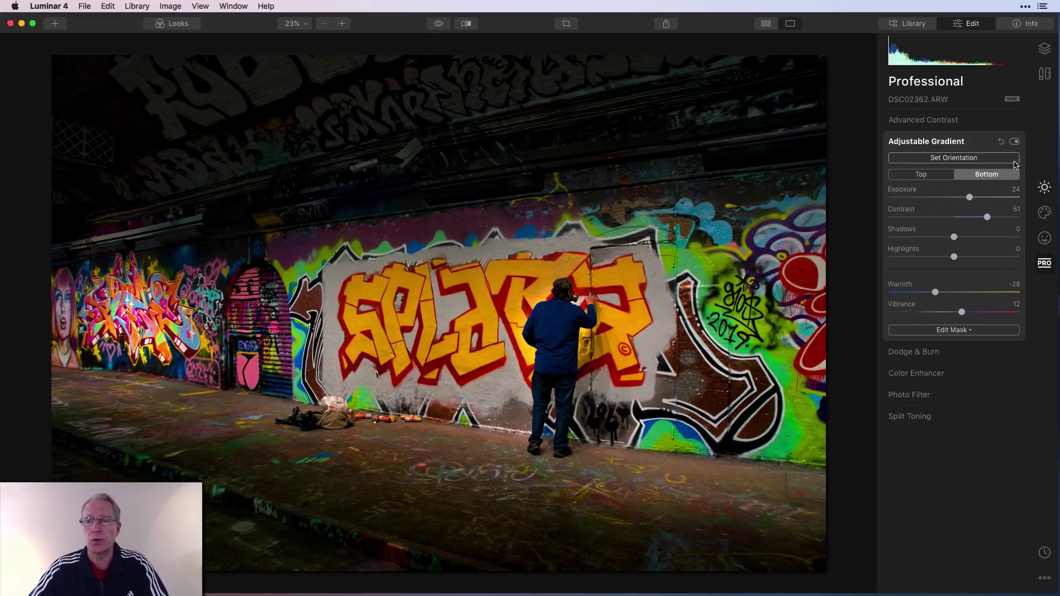
{"action": "left_click", "coordinate": [1014, 142]}
{"action": "left_click", "coordinate": [1014, 142]}
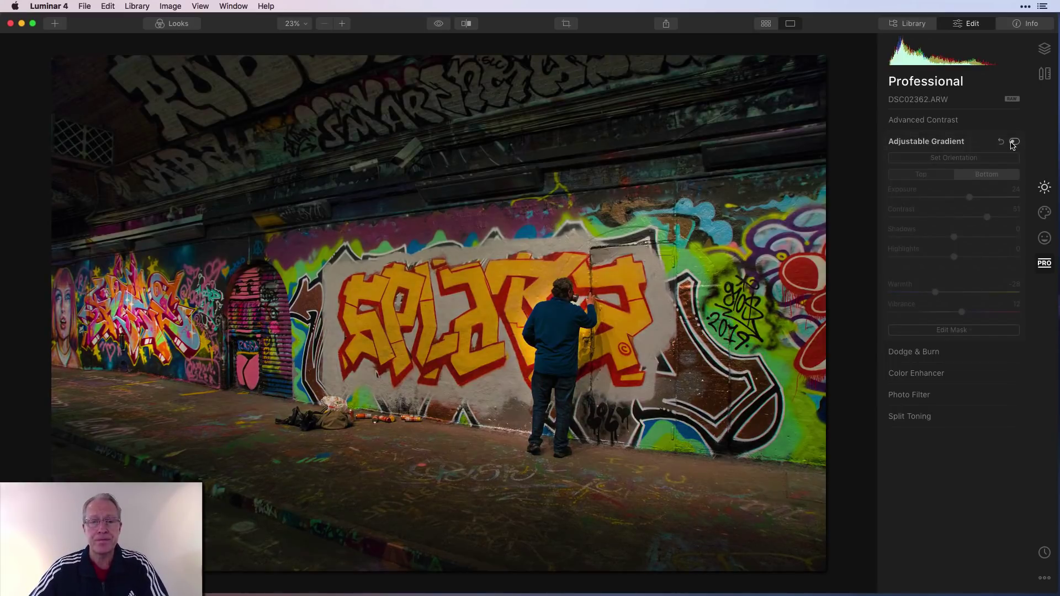
{"action": "left_click", "coordinate": [1014, 142]}
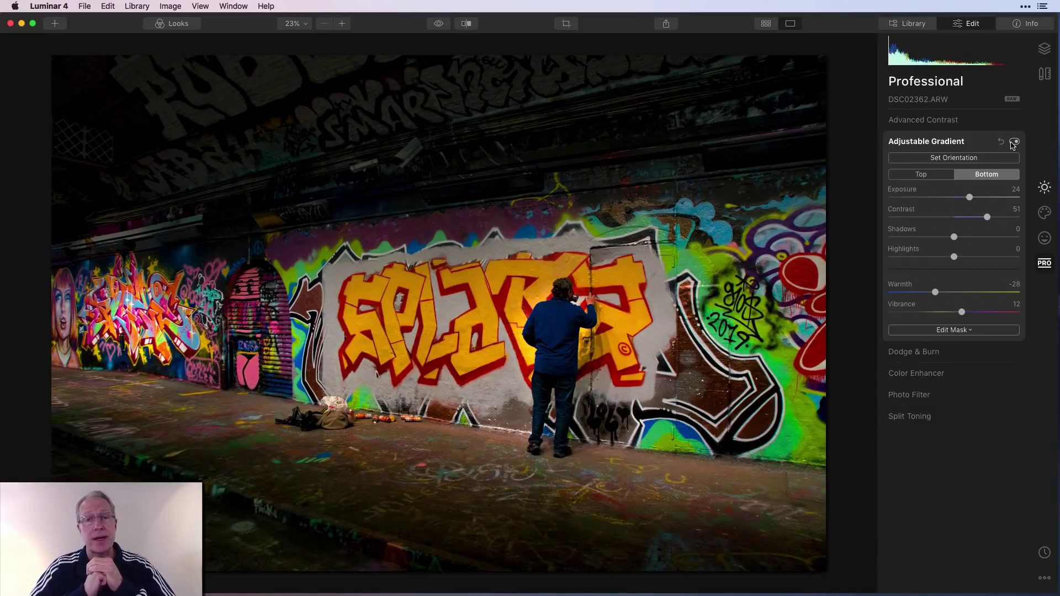
Try Color Enhancer with Brilliance -59 and with Warmth -27, resetting each to its default
{"action": "left_click", "coordinate": [939, 374]}
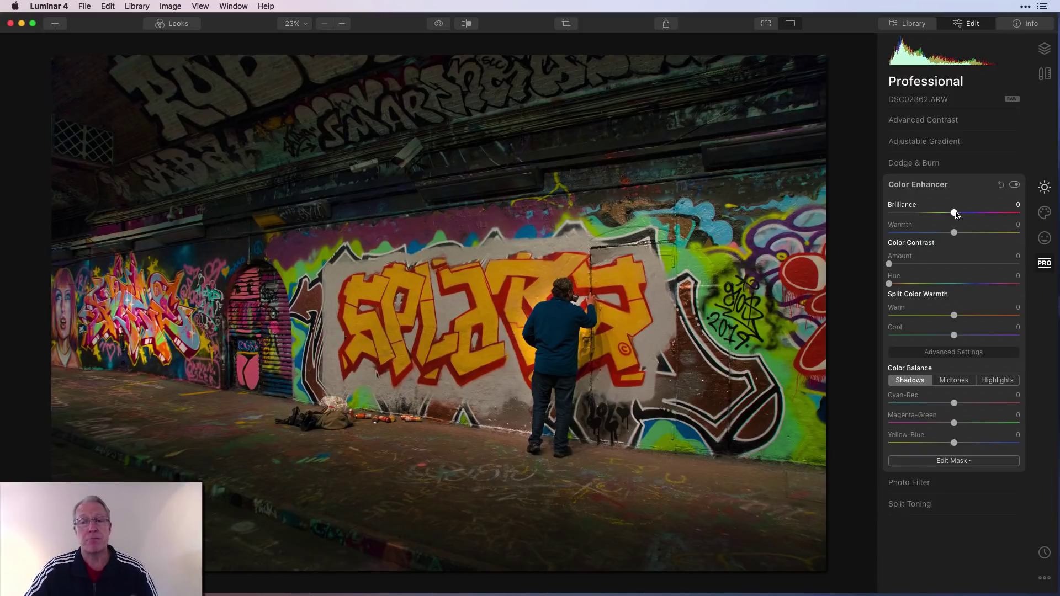
{"action": "left_click_drag", "start_coordinate": [955, 213], "coordinate": [916, 226]}
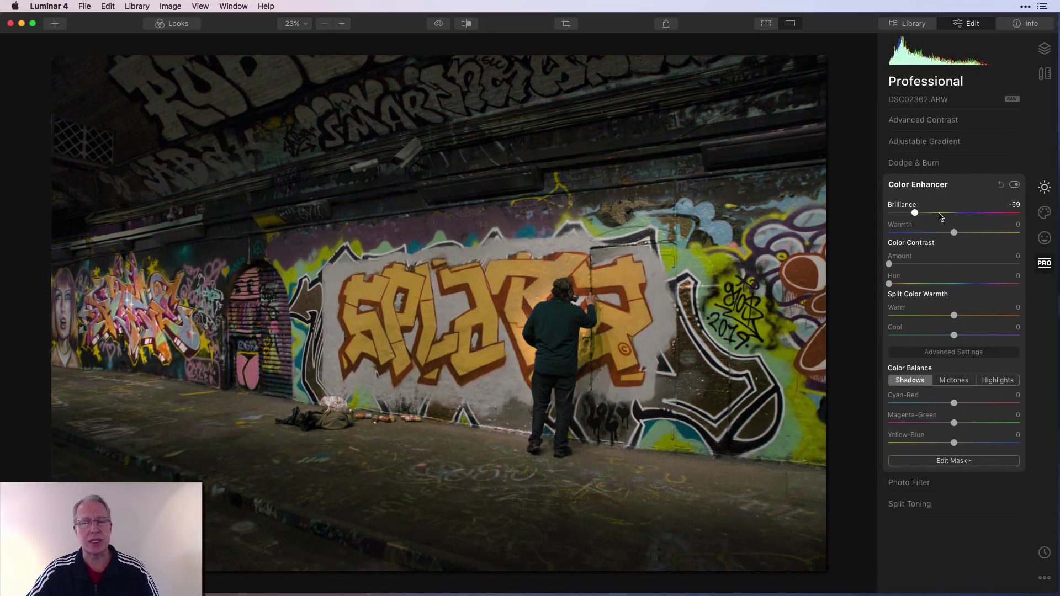
{"action": "double_click", "coordinate": [908, 206]}
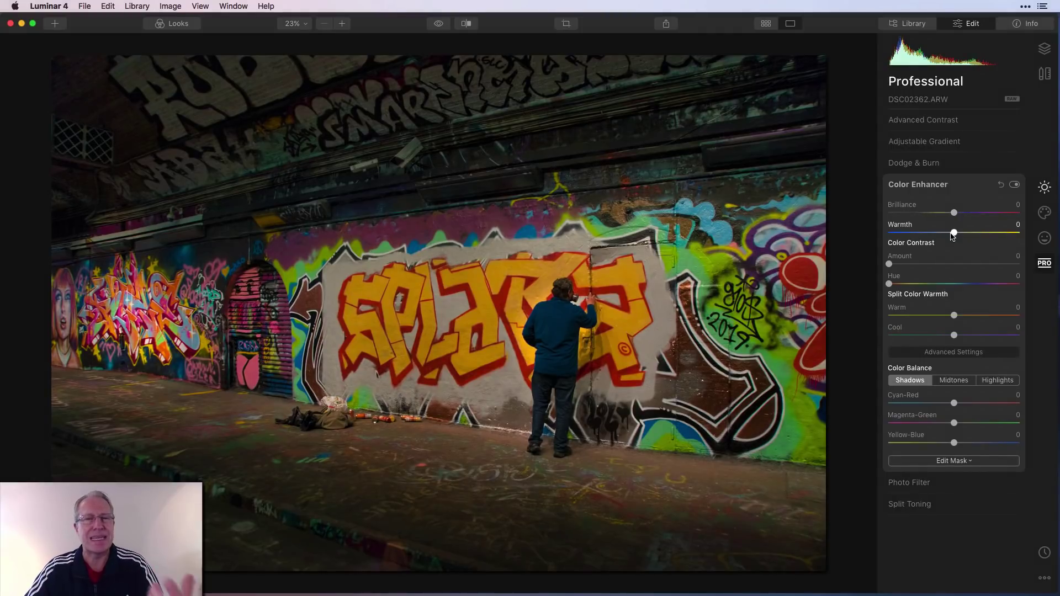
{"action": "mouse_move", "coordinate": [954, 232]}
{"action": "left_mouse_down"}
{"action": "mouse_move", "coordinate": [994, 235]}
{"action": "mouse_move", "coordinate": [871, 236]}
{"action": "mouse_move", "coordinate": [936, 234]}
{"action": "left_mouse_up"}
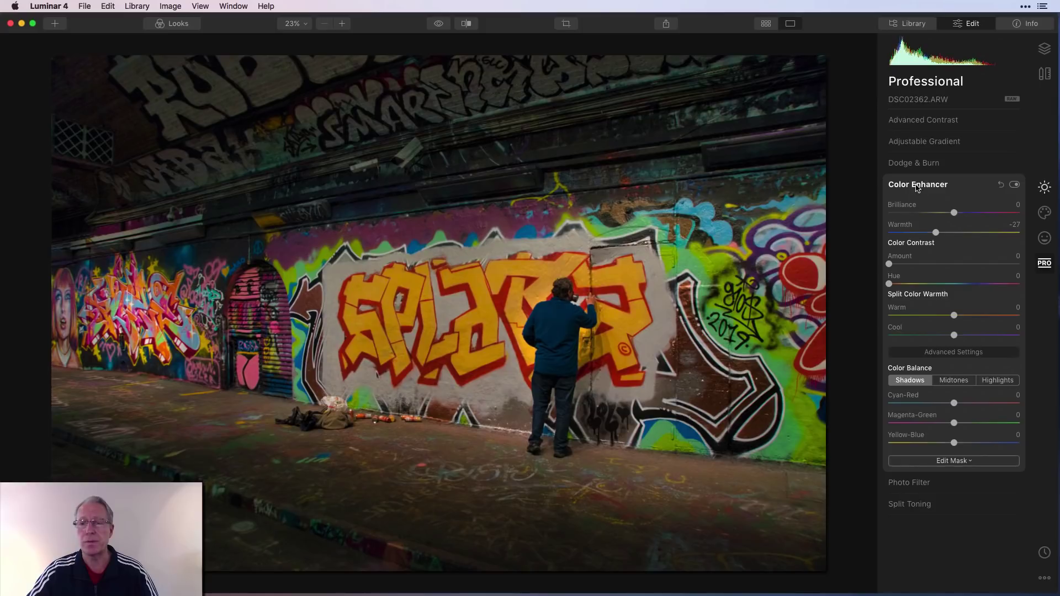
{"action": "double_click", "coordinate": [901, 225]}
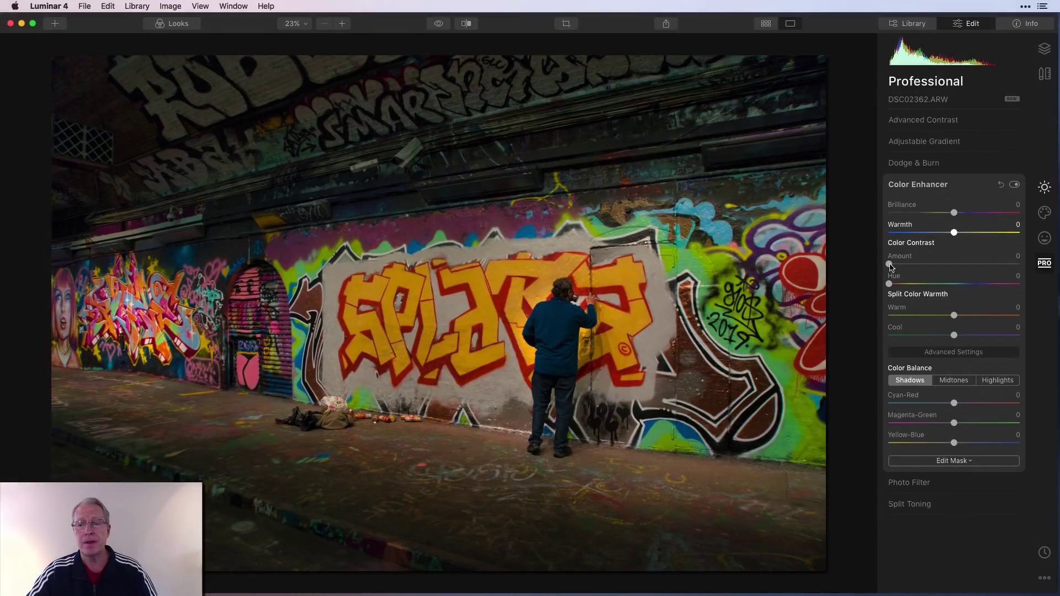
Try Color Contrast in Color Enhancer at Amount 50 and 75 with Hue 0, and reset the Amount
{"action": "left_click_drag", "start_coordinate": [889, 265], "coordinate": [958, 264]}
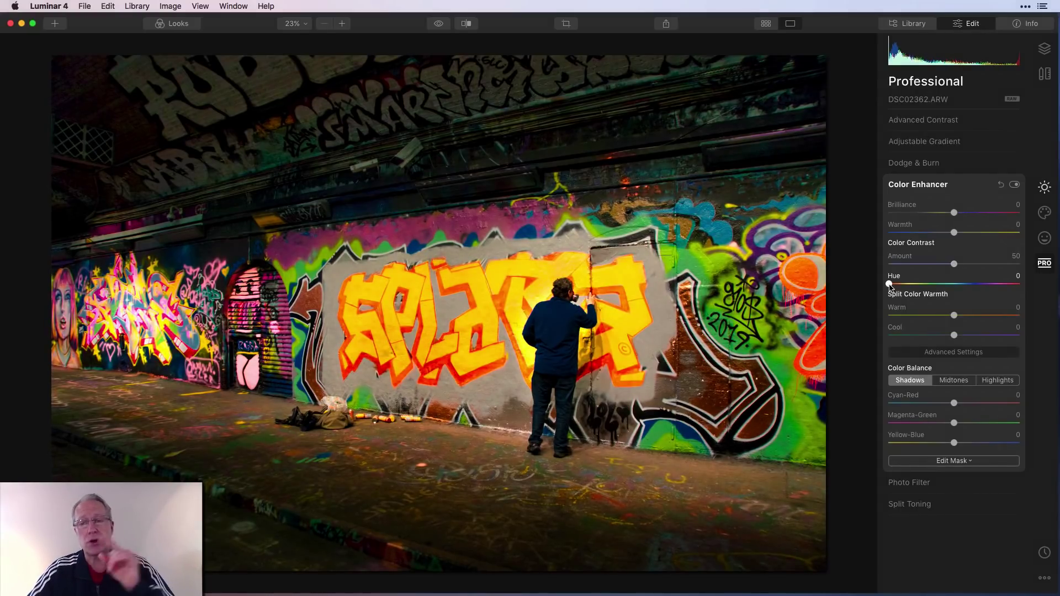
{"action": "left_click_drag", "start_coordinate": [955, 265], "coordinate": [987, 264]}
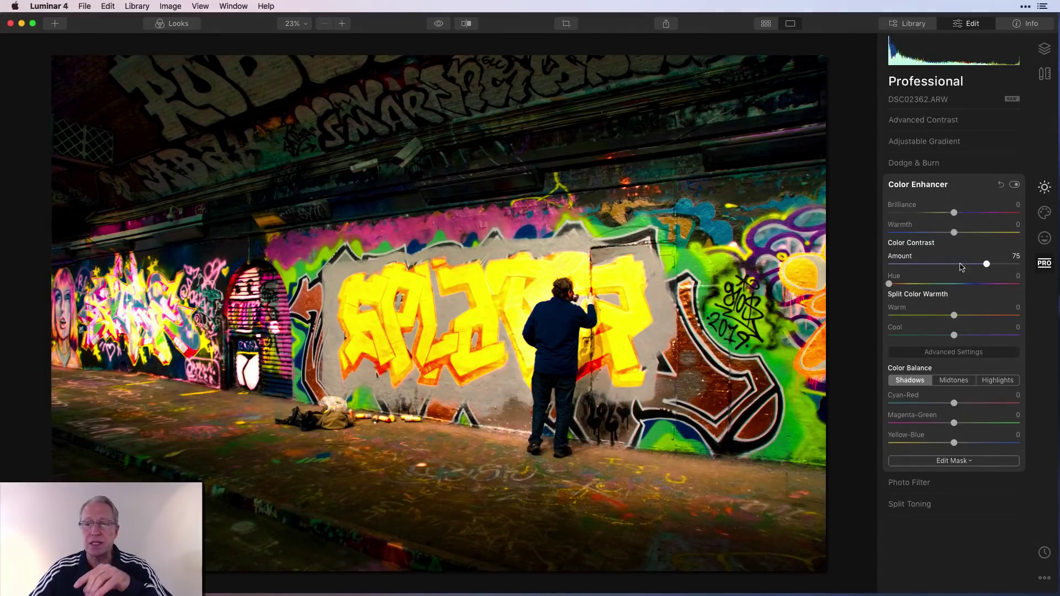
{"action": "mouse_move", "coordinate": [889, 284]}
{"action": "left_mouse_down"}
{"action": "mouse_move", "coordinate": [980, 284]}
{"action": "mouse_move", "coordinate": [882, 283]}
{"action": "left_mouse_up"}
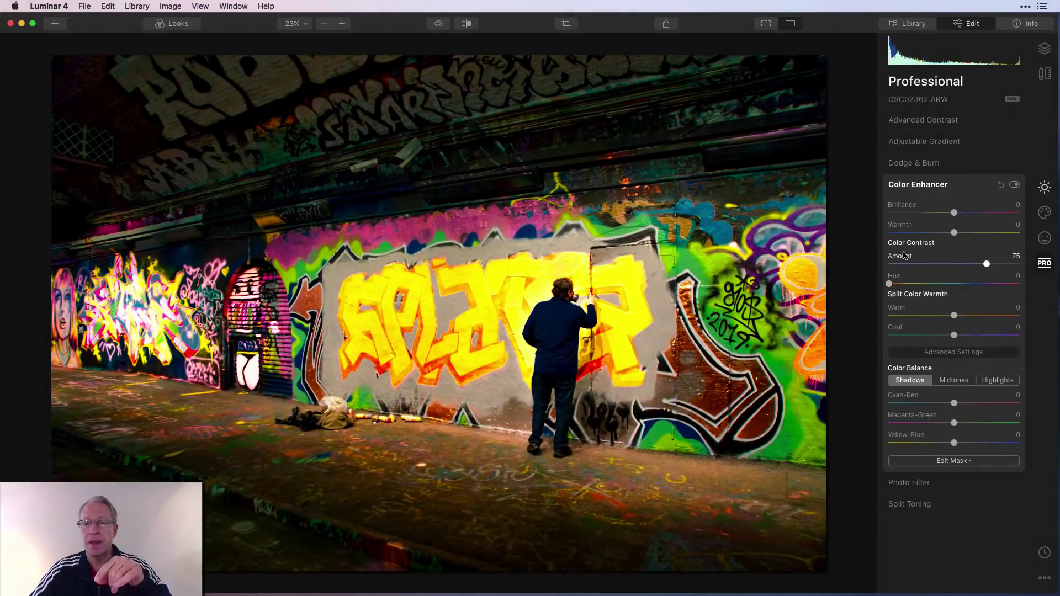
{"action": "double_click", "coordinate": [905, 256]}
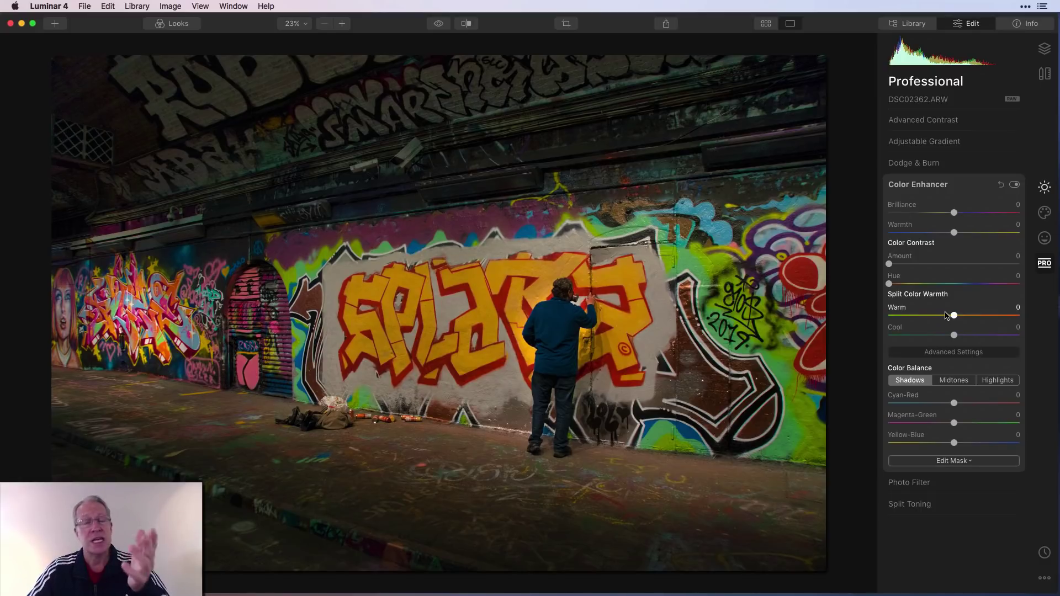
Try Split Color Warmth at Warm -54, Cool -98 and Cool 62, resetting each, and close Color Enhancer
{"action": "left_click_drag", "start_coordinate": [955, 315], "coordinate": [917, 314]}
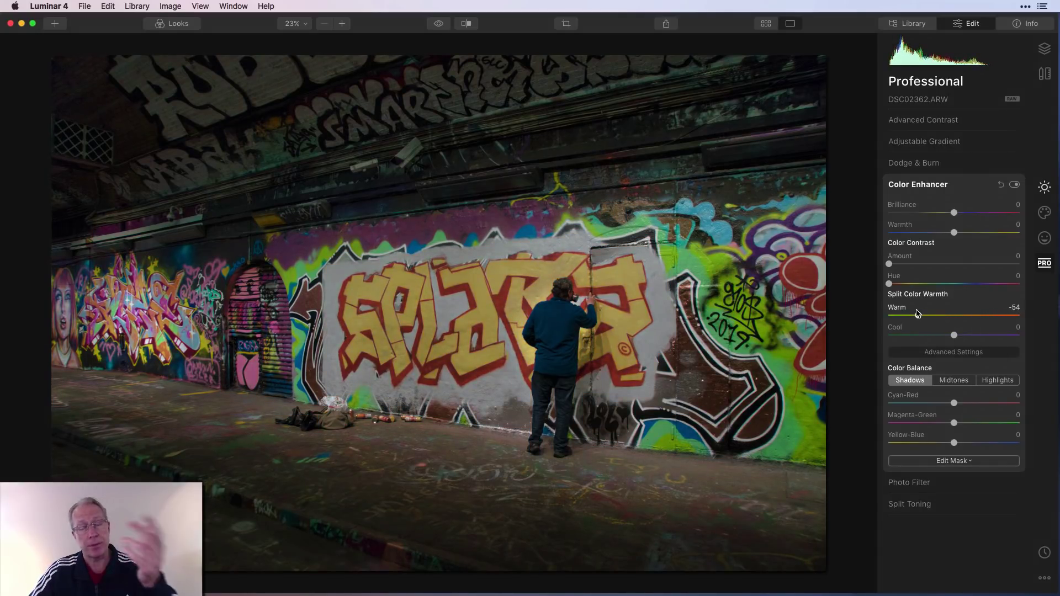
{"action": "double_click", "coordinate": [897, 310]}
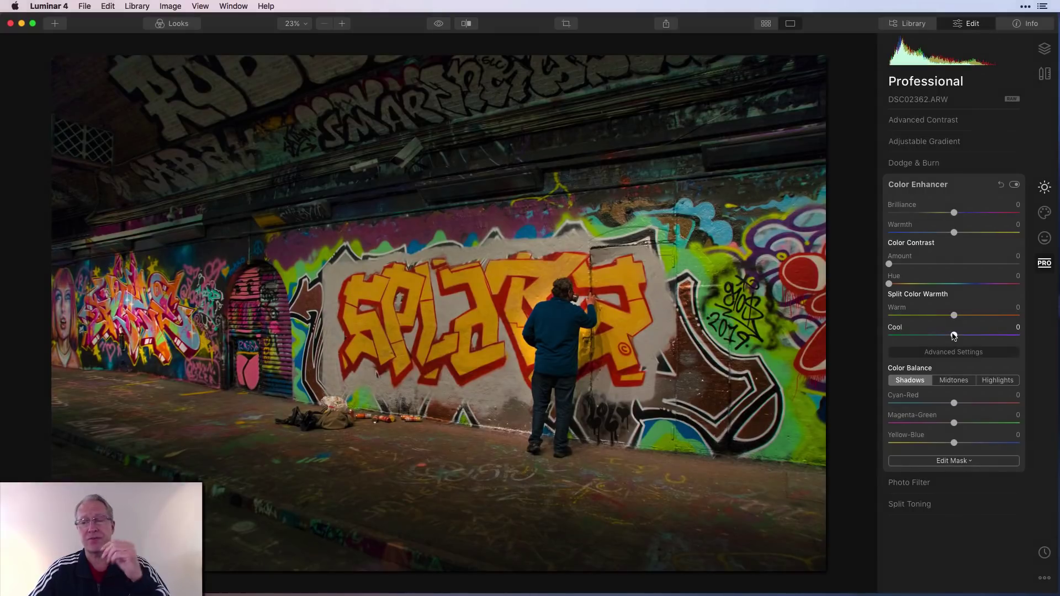
{"action": "left_click_drag", "start_coordinate": [954, 336], "coordinate": [888, 338]}
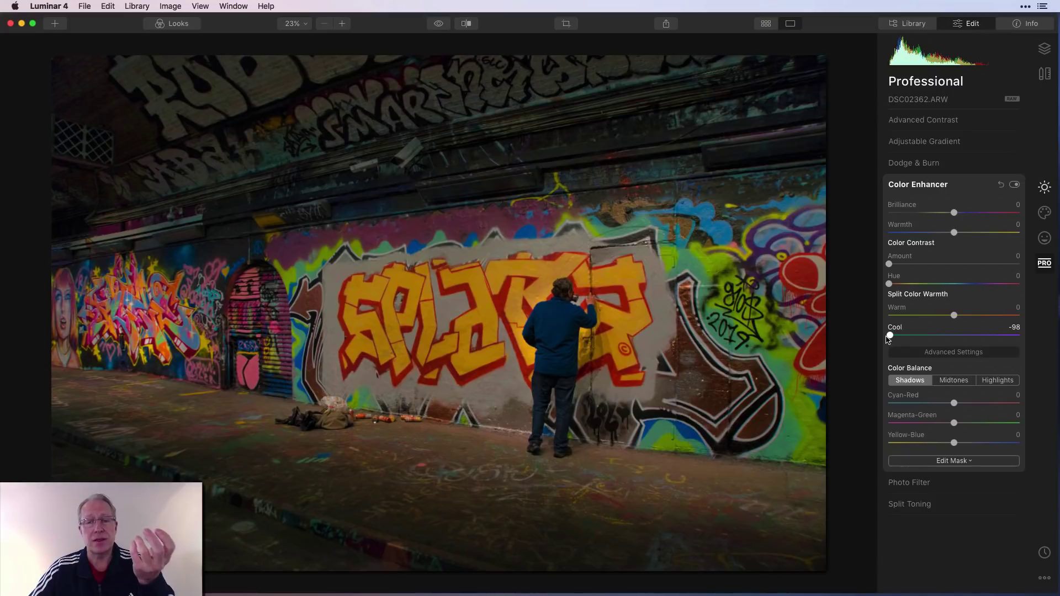
{"action": "double_click", "coordinate": [889, 336]}
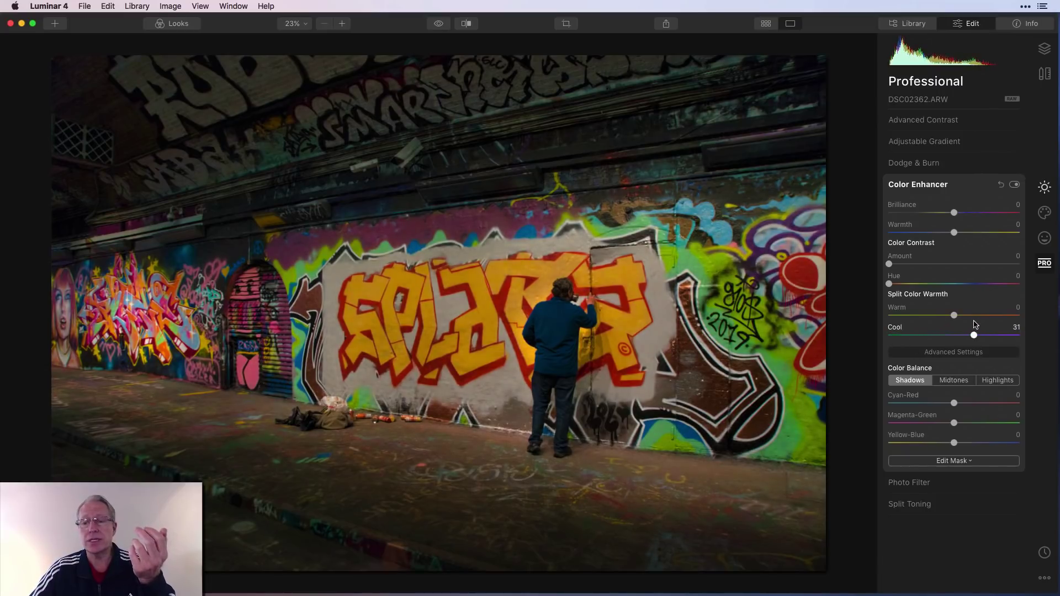
{"action": "left_click_drag", "start_coordinate": [954, 335], "coordinate": [994, 336]}
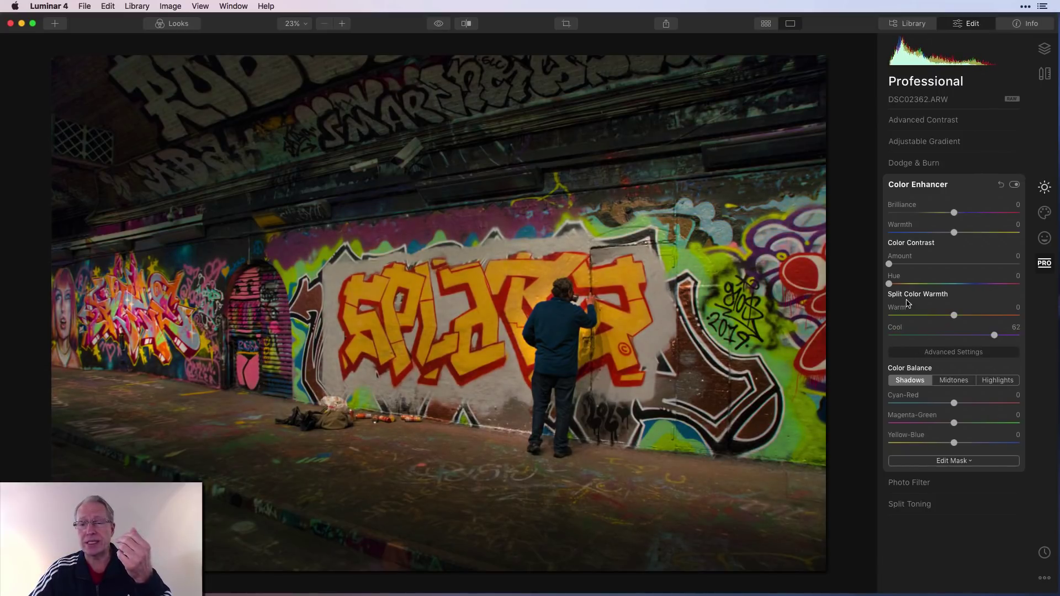
{"action": "double_click", "coordinate": [895, 329]}
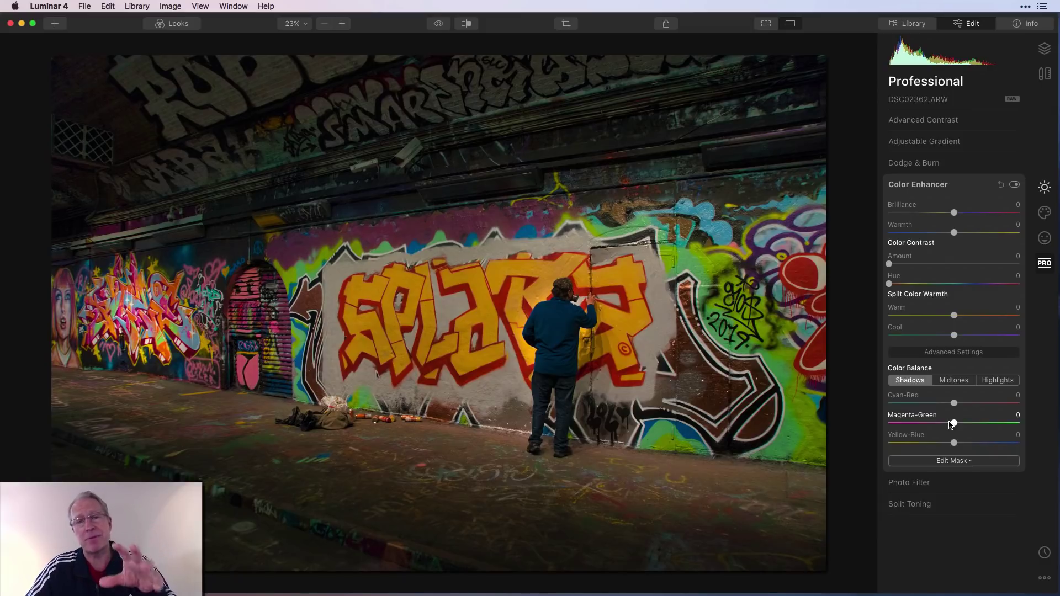
{"action": "left_click", "coordinate": [959, 354]}
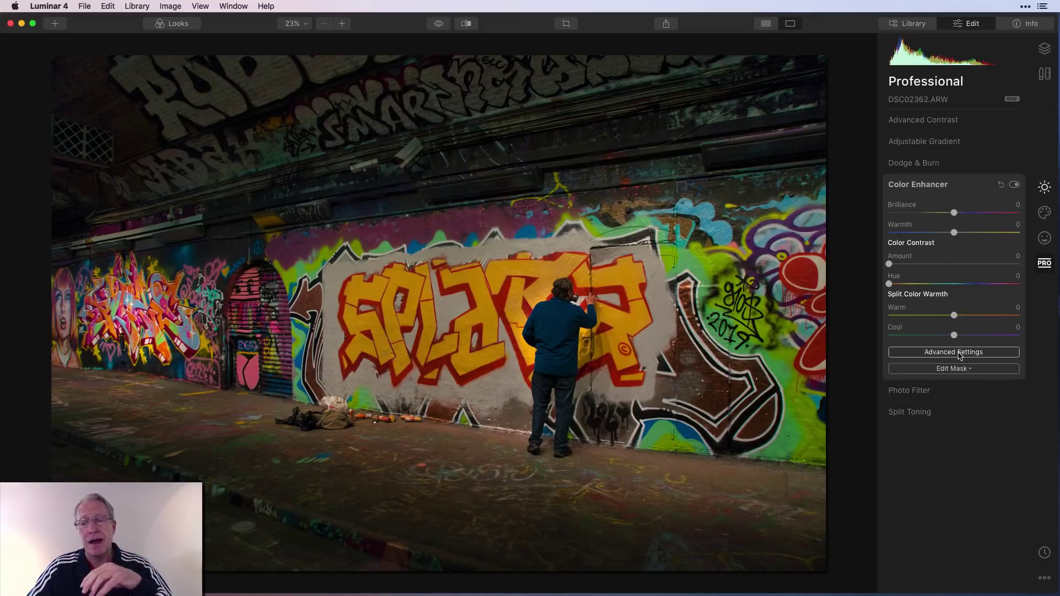
{"action": "left_click", "coordinate": [986, 186]}
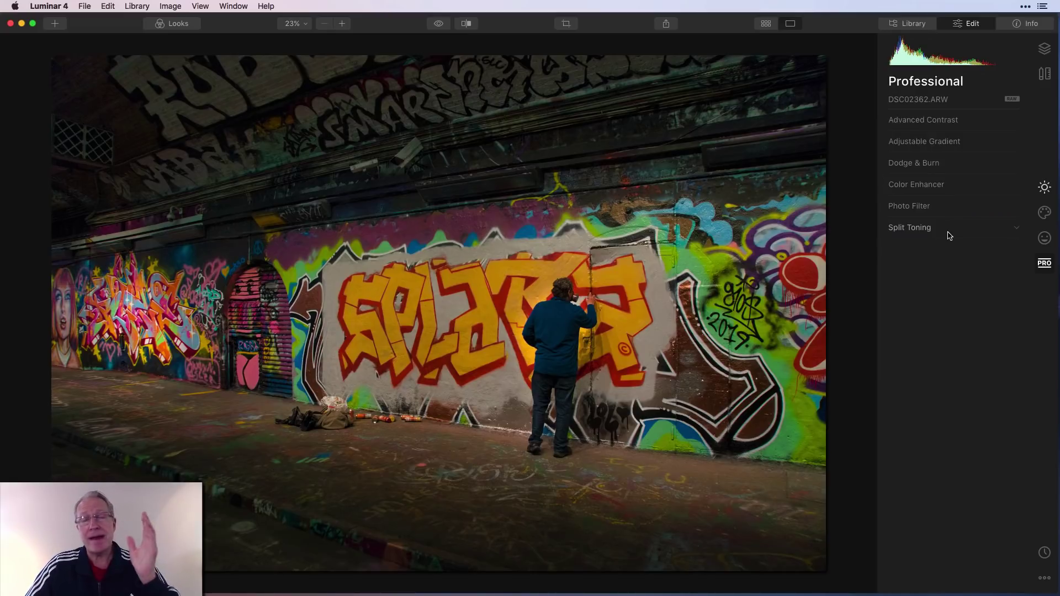
In Split Toning, set Highlights to Hue 213 and Saturation 21, and Shadows to Hue 226 and Saturation 60
{"action": "left_click", "coordinate": [948, 233]}
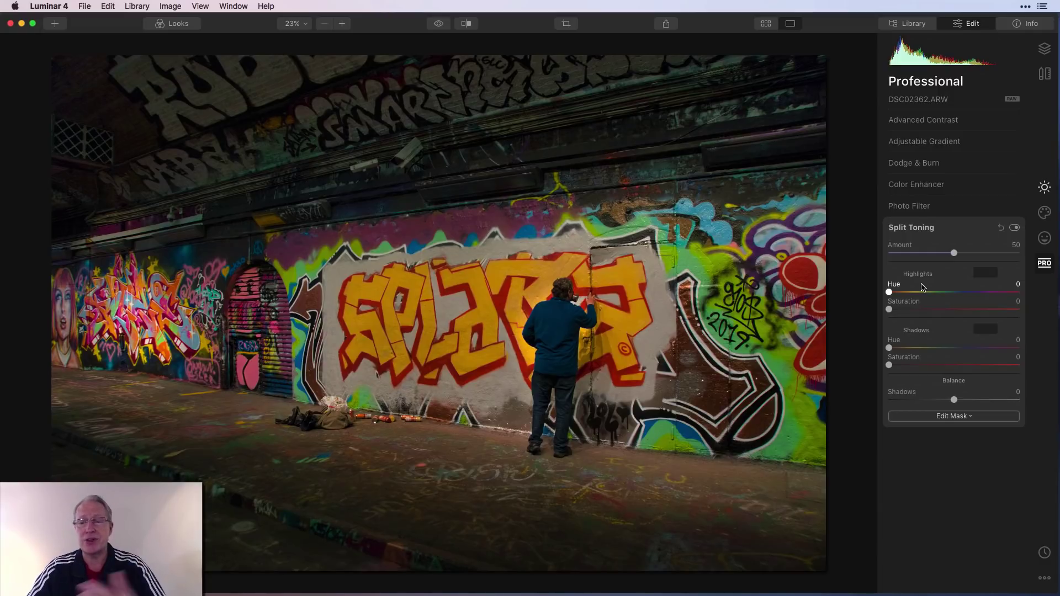
{"action": "left_click_drag", "start_coordinate": [890, 292], "coordinate": [966, 292]}
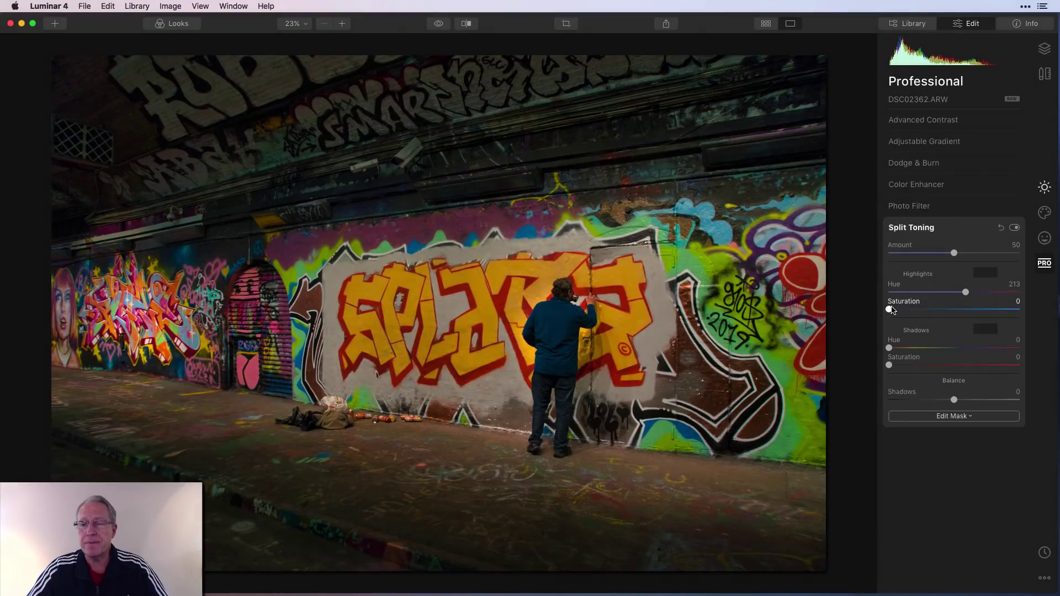
{"action": "left_click_drag", "start_coordinate": [890, 310], "coordinate": [918, 309]}
{"action": "left_click_drag", "start_coordinate": [890, 348], "coordinate": [978, 352]}
{"action": "left_click_drag", "start_coordinate": [889, 366], "coordinate": [973, 367]}
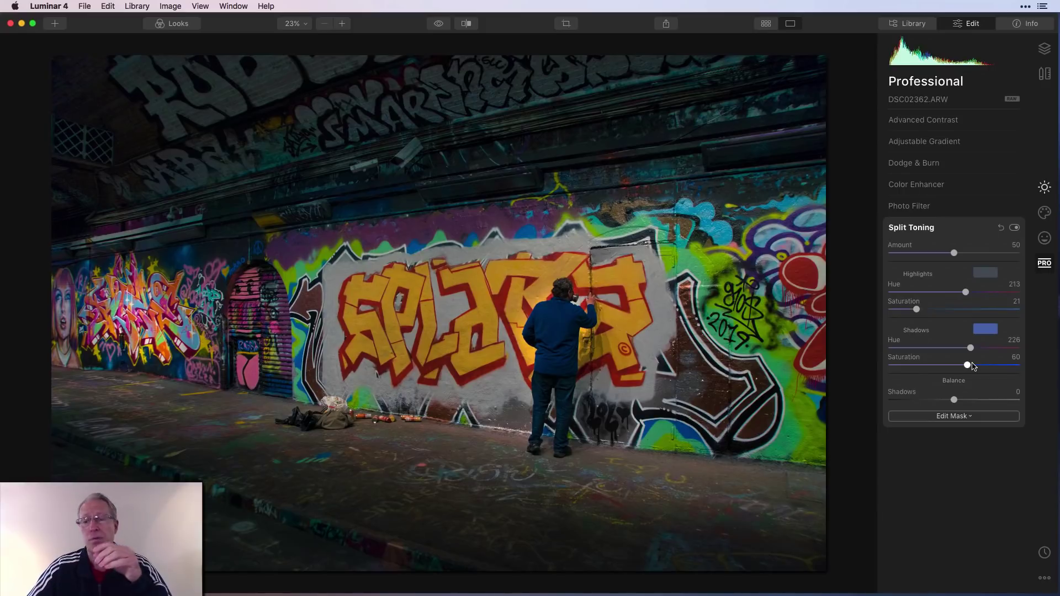
Compare the photo with Split Toning off and on, and set the Highlights to Hue 55 and Saturation 62
{"action": "left_click", "coordinate": [1014, 228]}
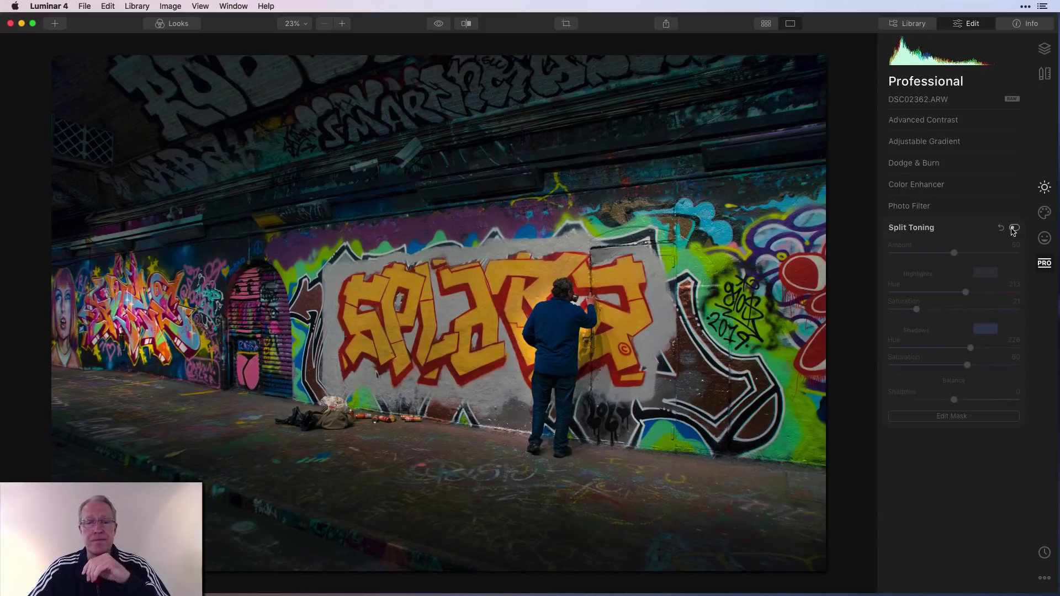
{"action": "left_click", "coordinate": [1014, 228]}
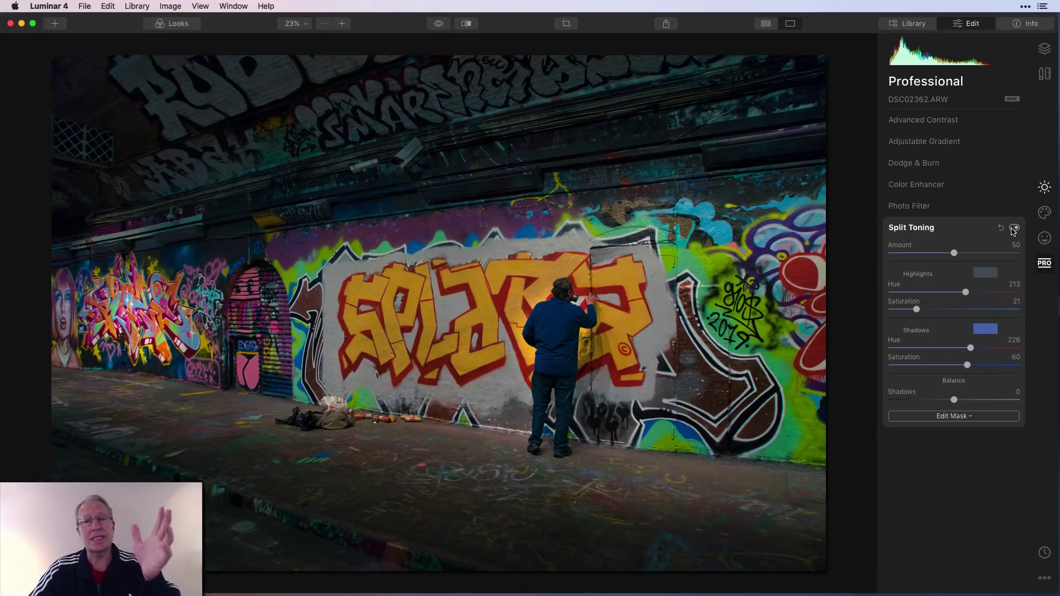
{"action": "mouse_move", "coordinate": [966, 292]}
{"action": "left_mouse_down"}
{"action": "mouse_move", "coordinate": [909, 293]}
{"action": "mouse_move", "coordinate": [922, 311]}
{"action": "mouse_move", "coordinate": [972, 310]}
{"action": "left_mouse_up"}
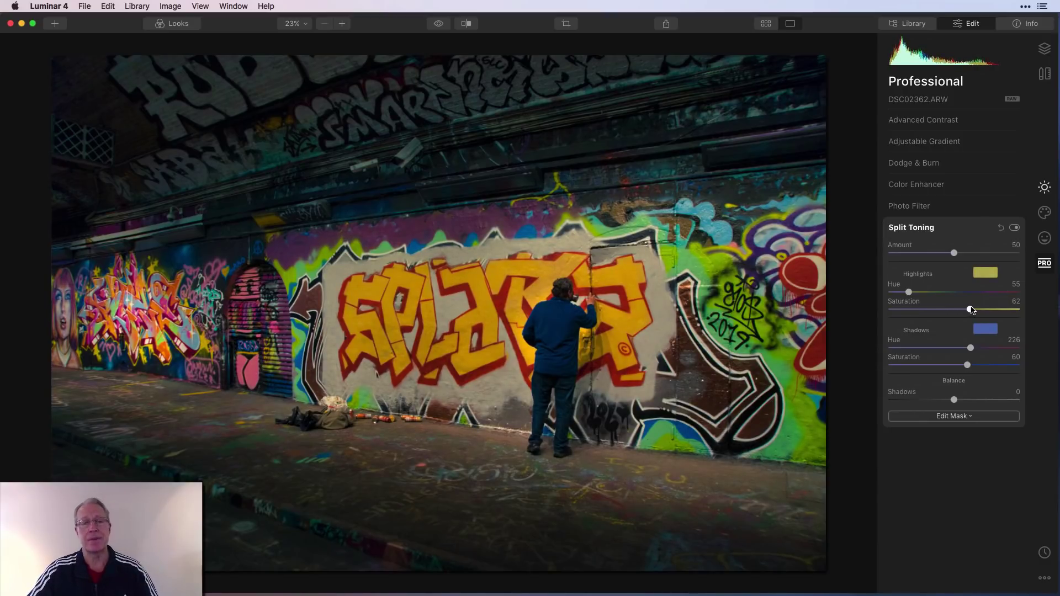